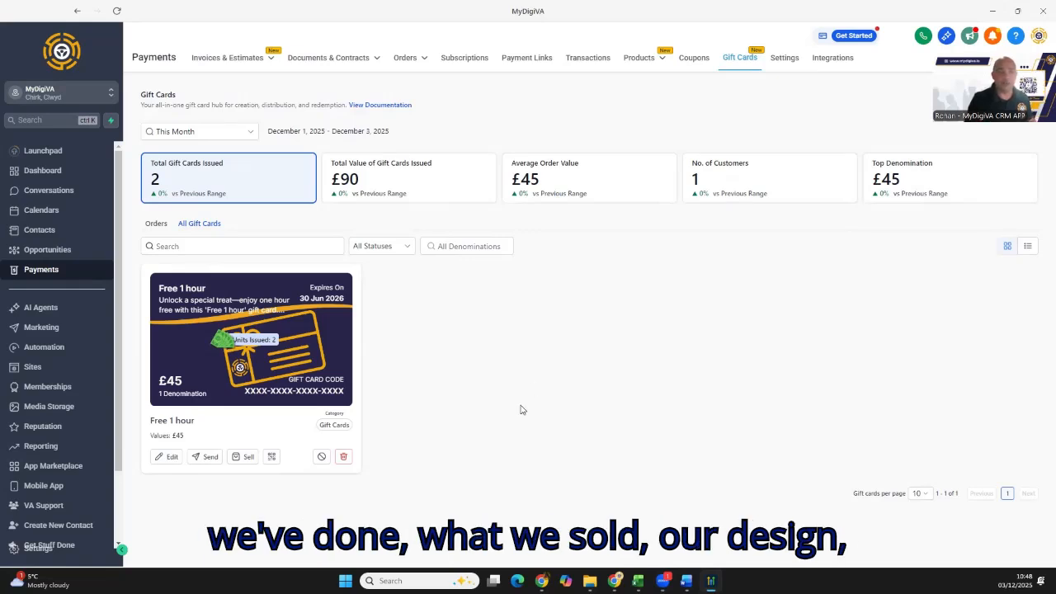
# - Start creating a new gift card and name it "Gift Of Time"
pyautogui.moveTo(316, 359)
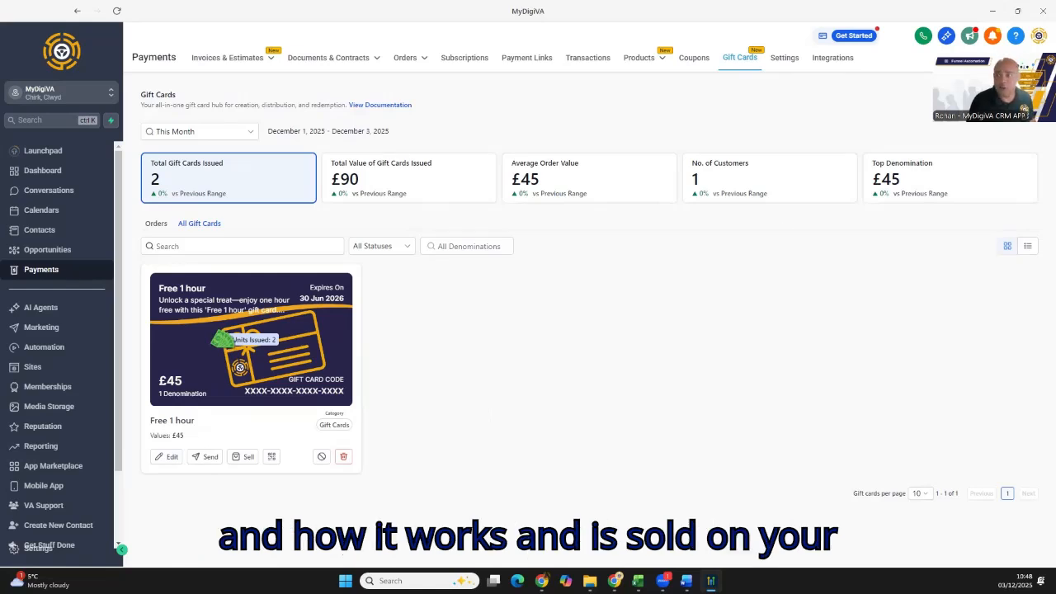
pyautogui.click(985, 114)
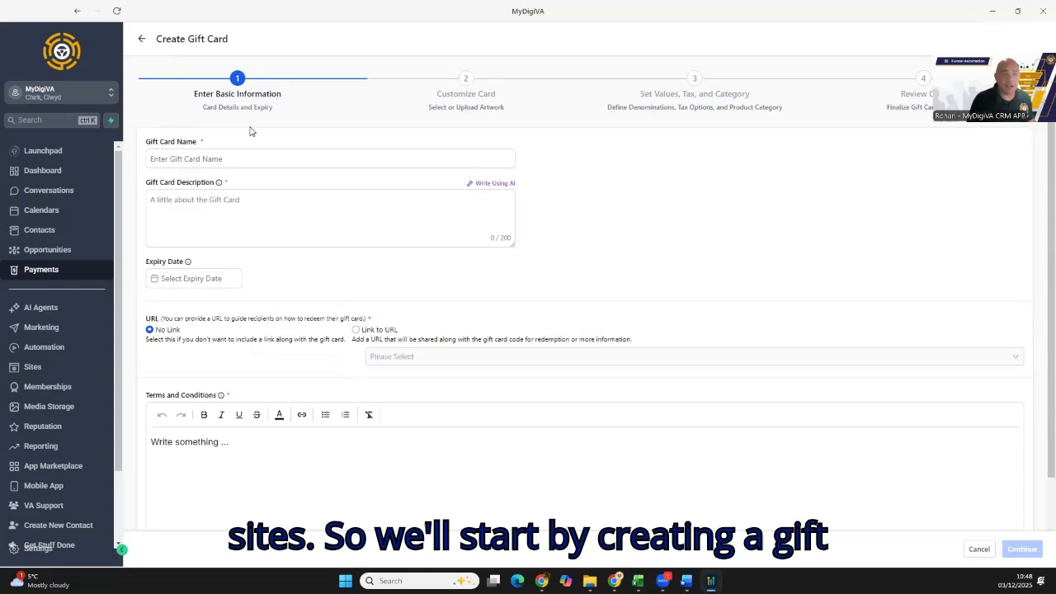
pyautogui.click(245, 158)
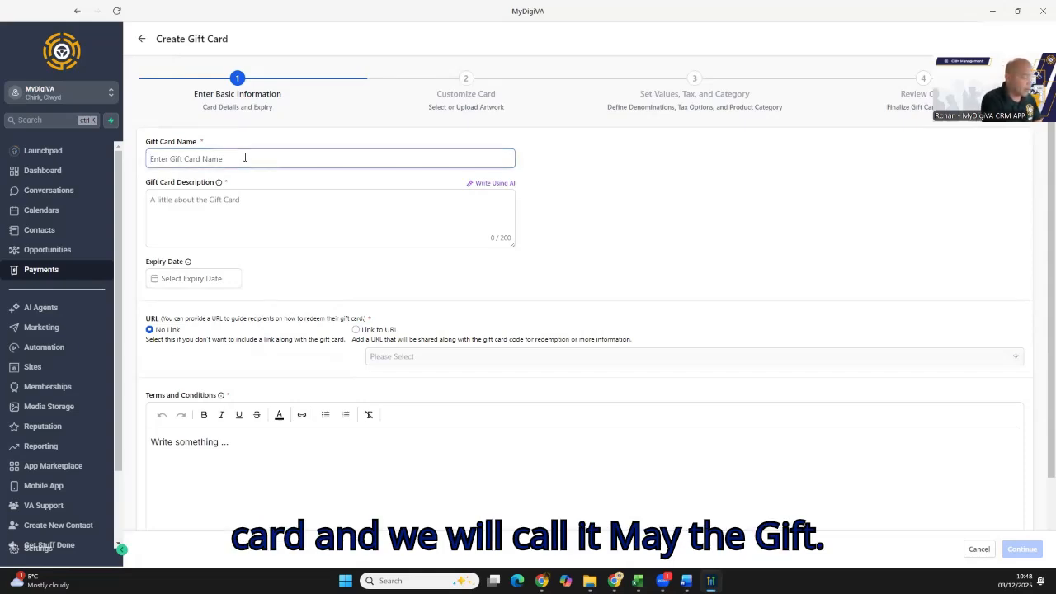
pyautogui.write('Gift A')
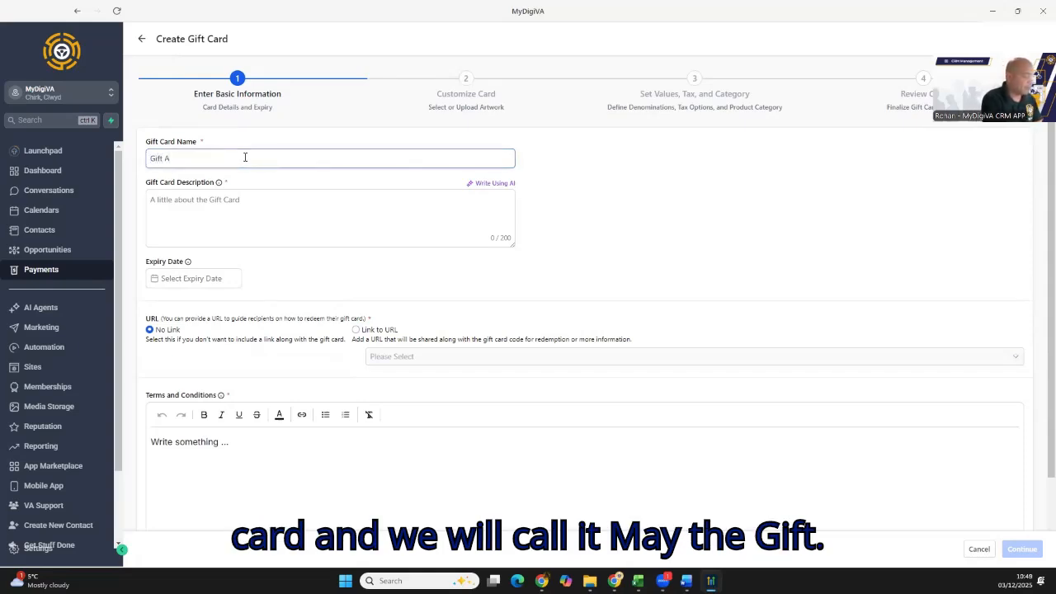
pyautogui.press('BackSpace')
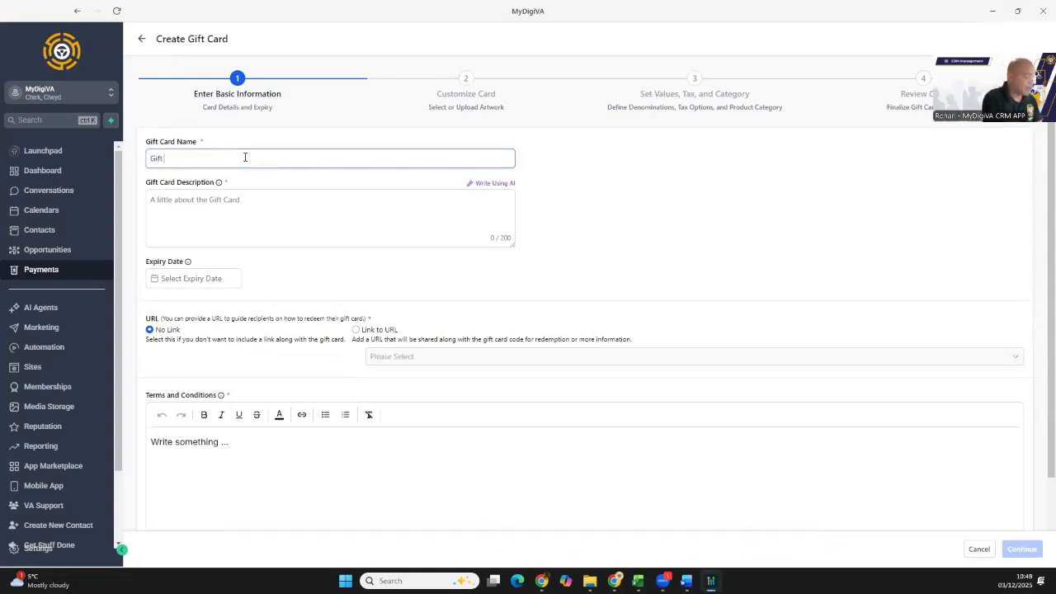
pyautogui.write('Of Time')
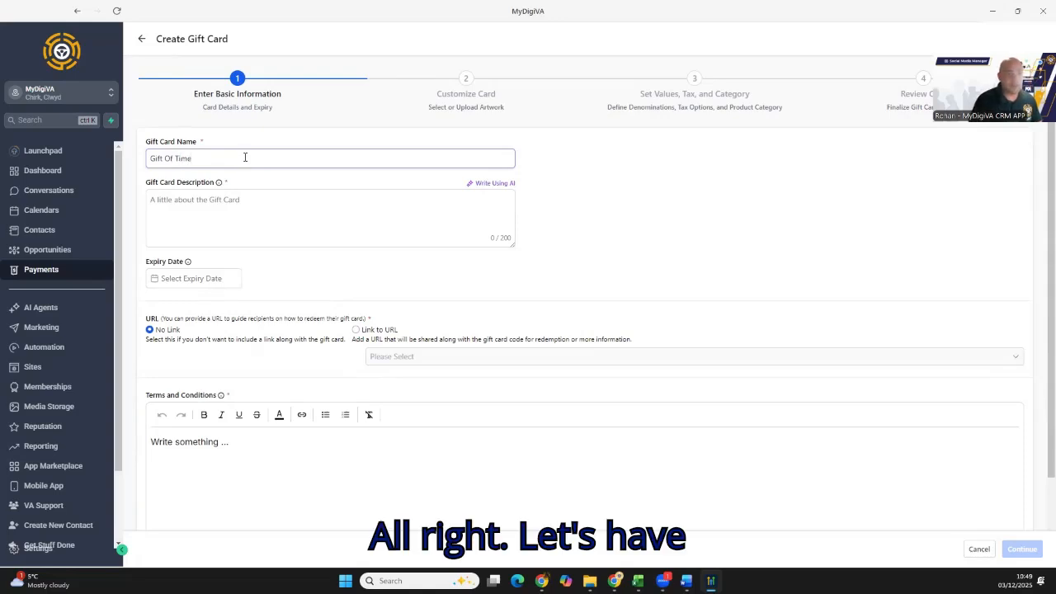
# - Enter the gift card description "Buy Some Extra Time within the MyDigiVA CRM Platform"
pyautogui.click(212, 207)
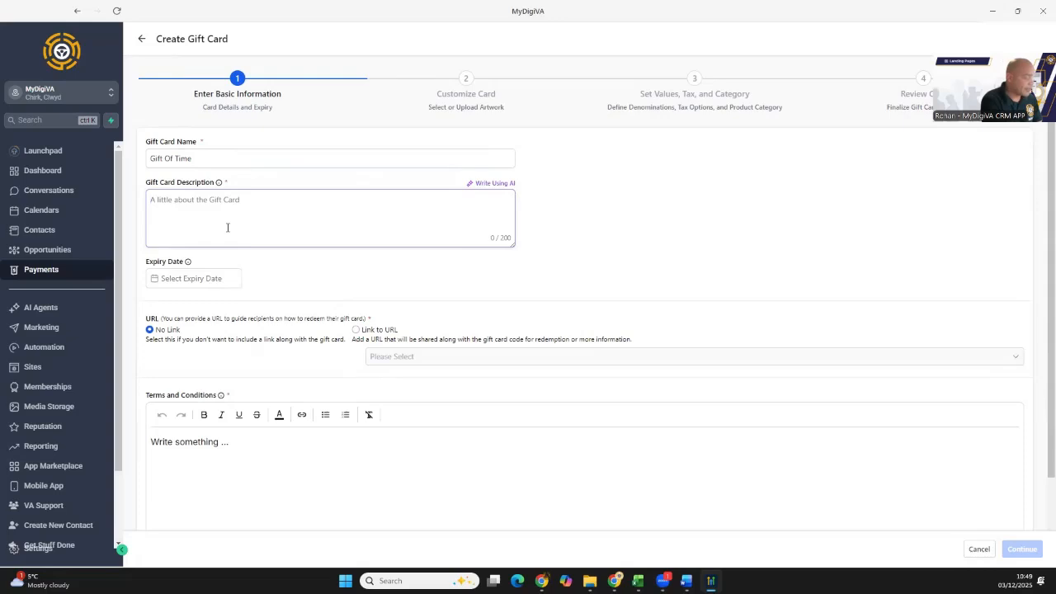
pyautogui.write('Buy Some')
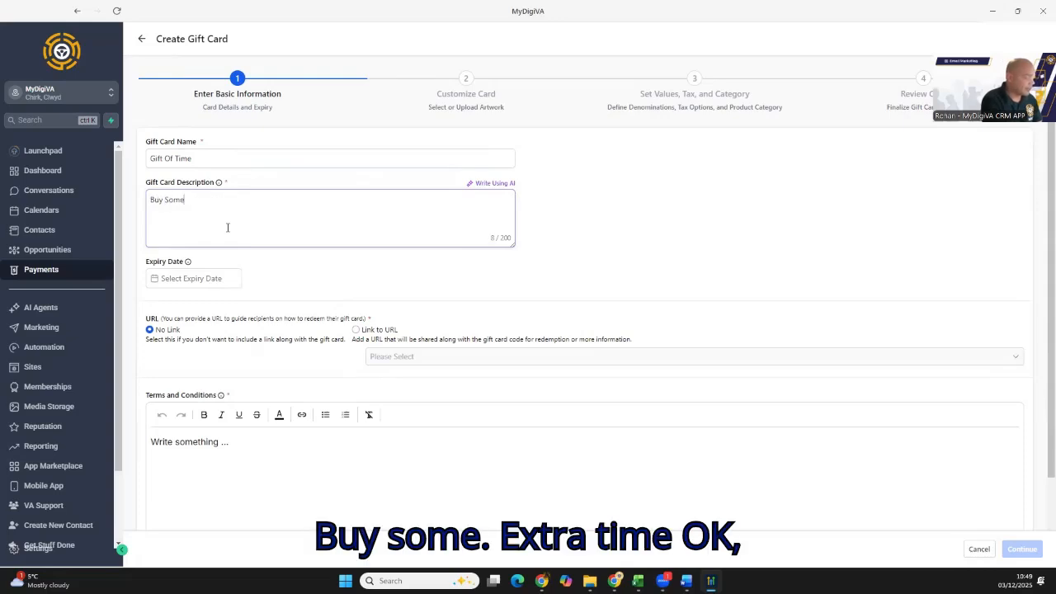
pyautogui.write(' Extra Time')
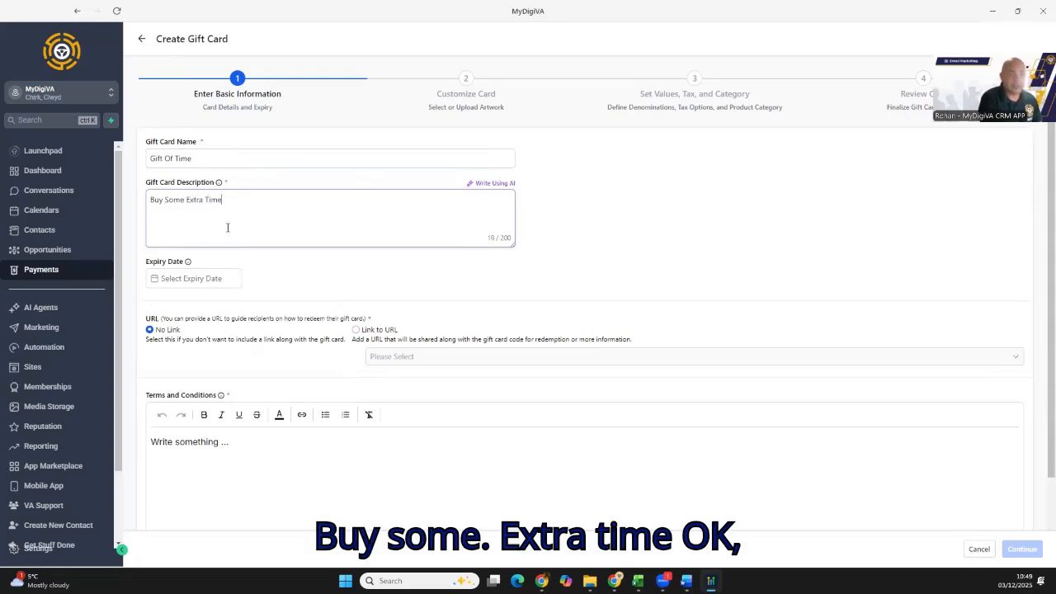
pyautogui.press('Tab')
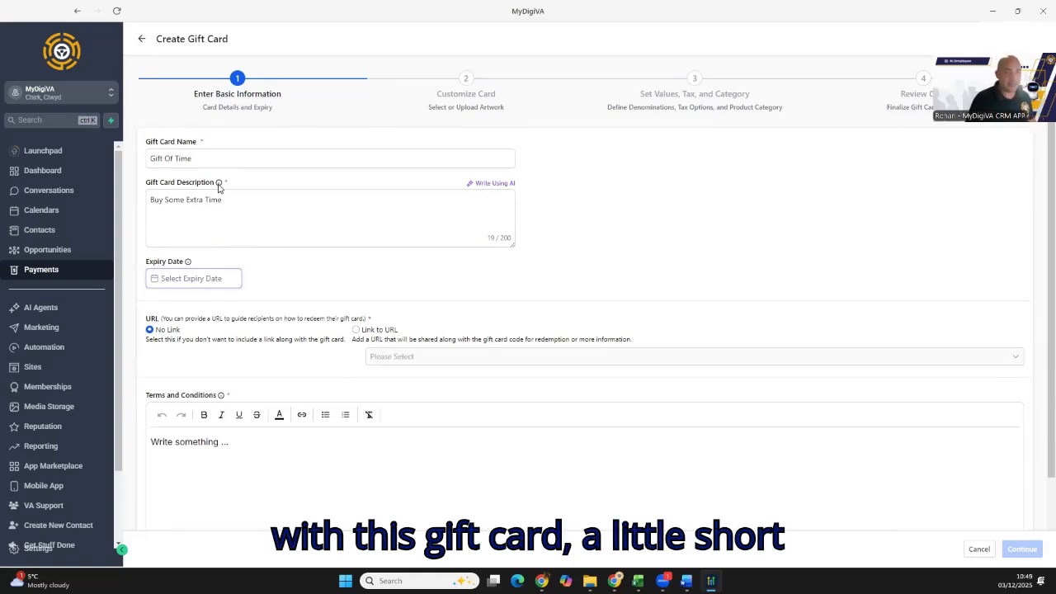
pyautogui.moveTo(220, 187)
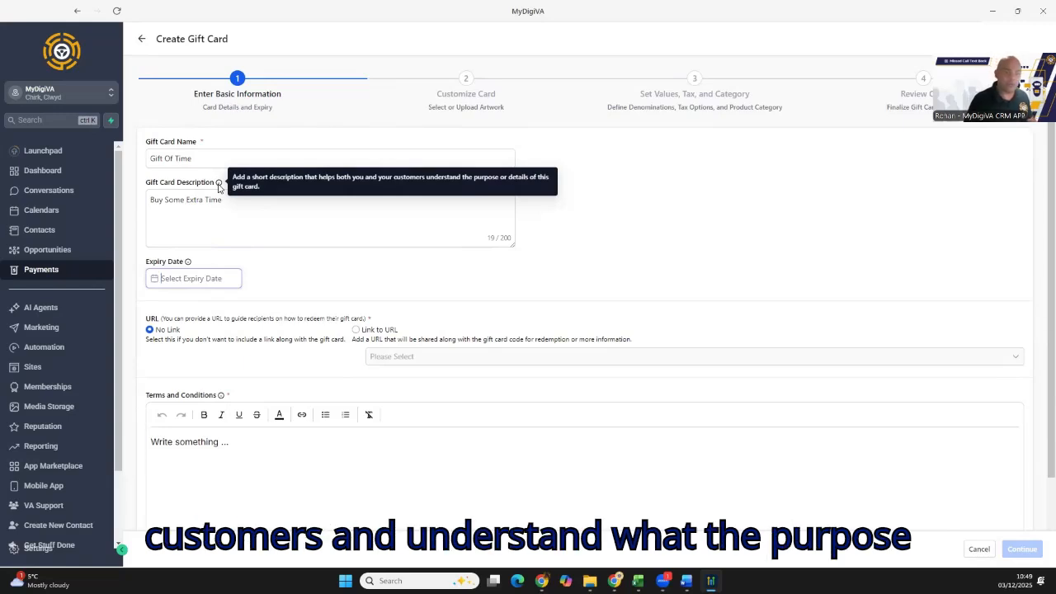
pyautogui.click(238, 201)
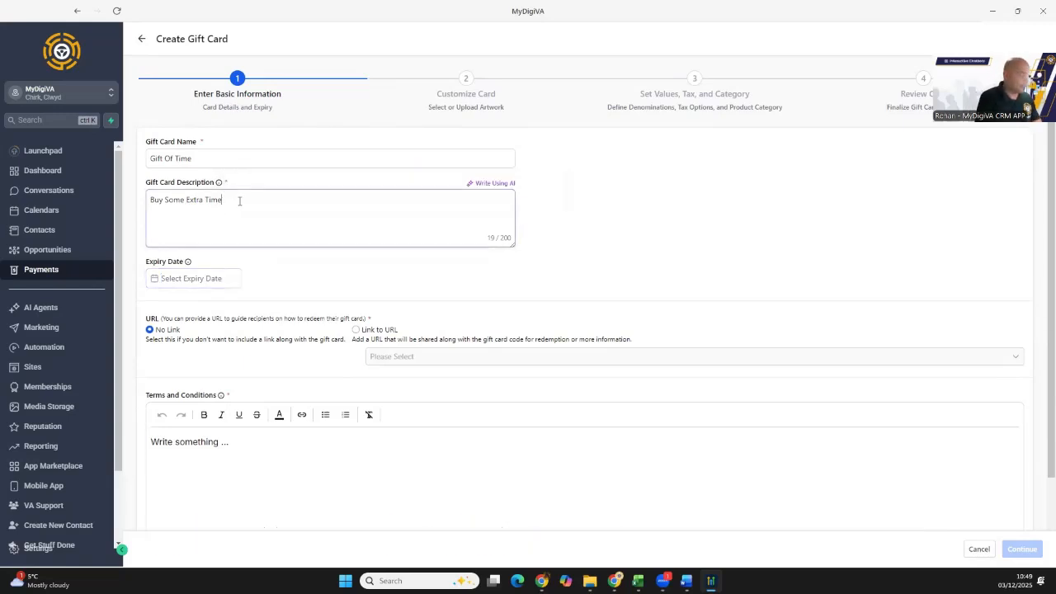
pyautogui.write('within the')
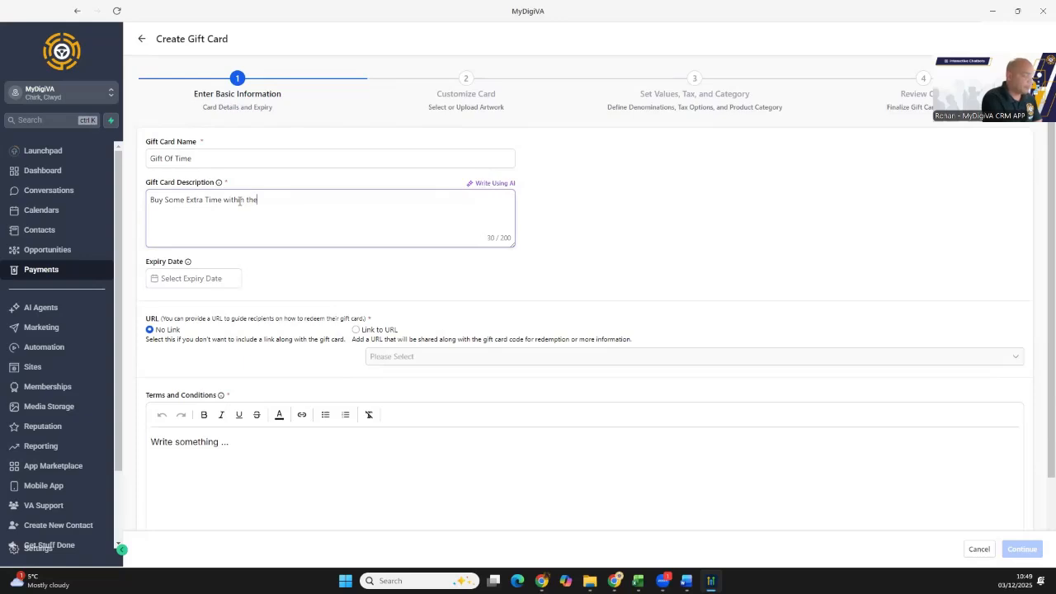
pyautogui.write(' MyDigiVA CRM Platform')
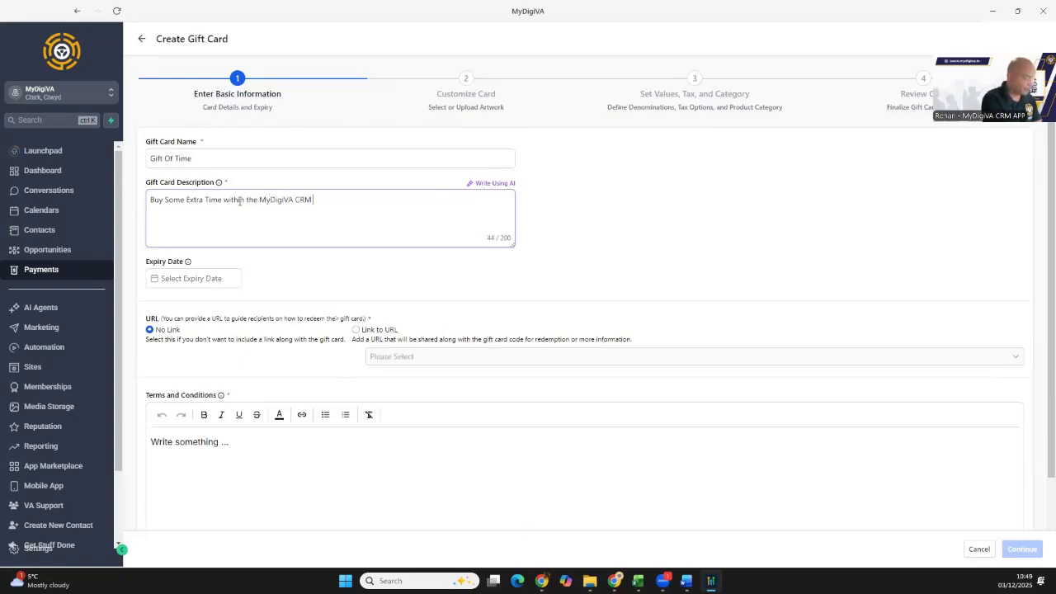
# - Set the gift card's expiry date to 30 June 2026
pyautogui.click(194, 278)
pyautogui.click(267, 302)
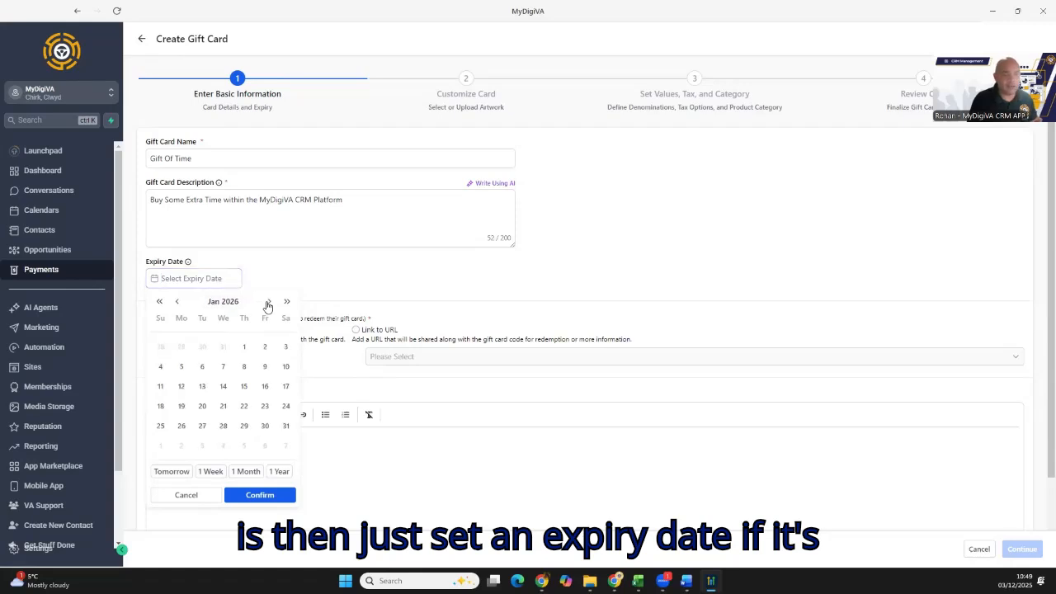
pyautogui.click(268, 303)
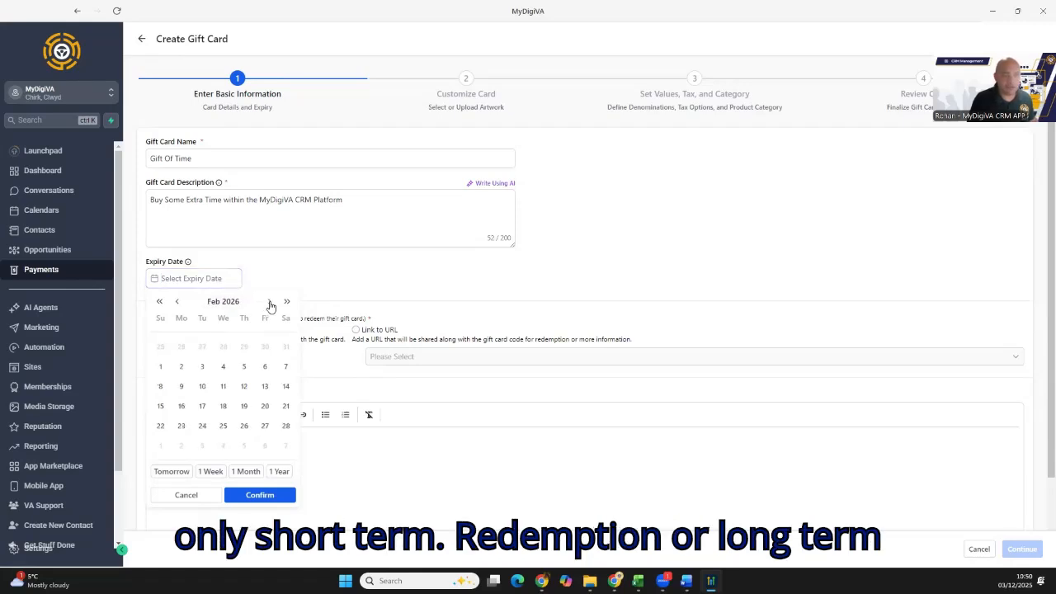
pyautogui.click(270, 303)
pyautogui.click(269, 303)
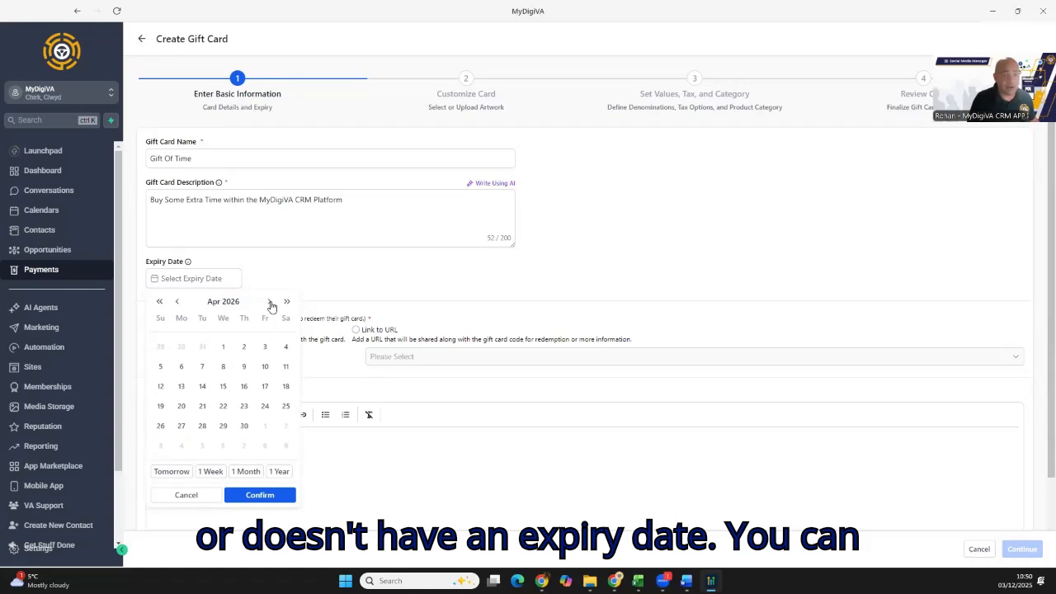
pyautogui.click(270, 303)
pyautogui.click(269, 302)
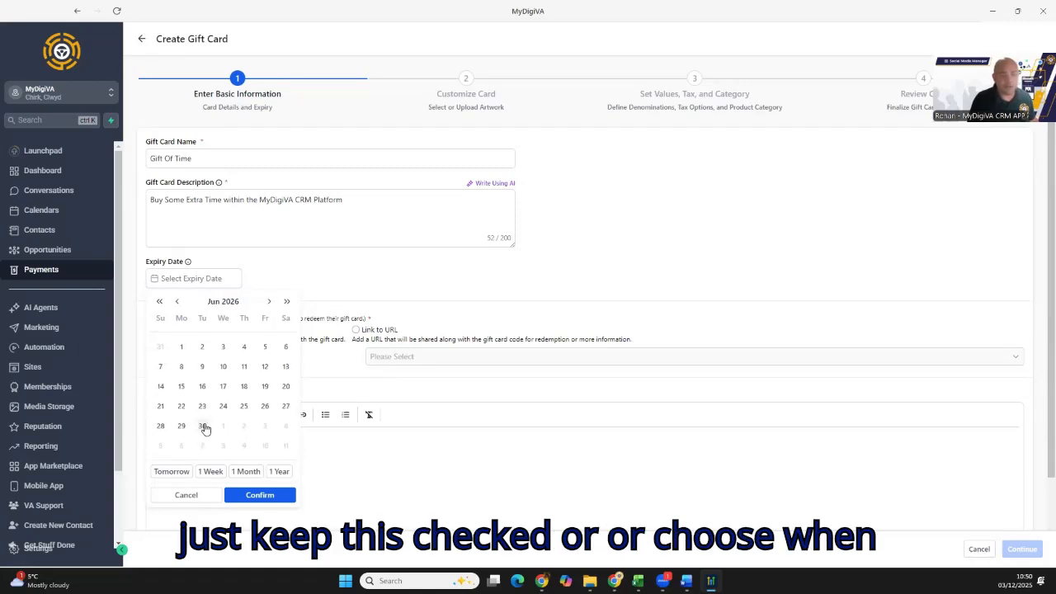
pyautogui.click(203, 426)
pyautogui.click(252, 495)
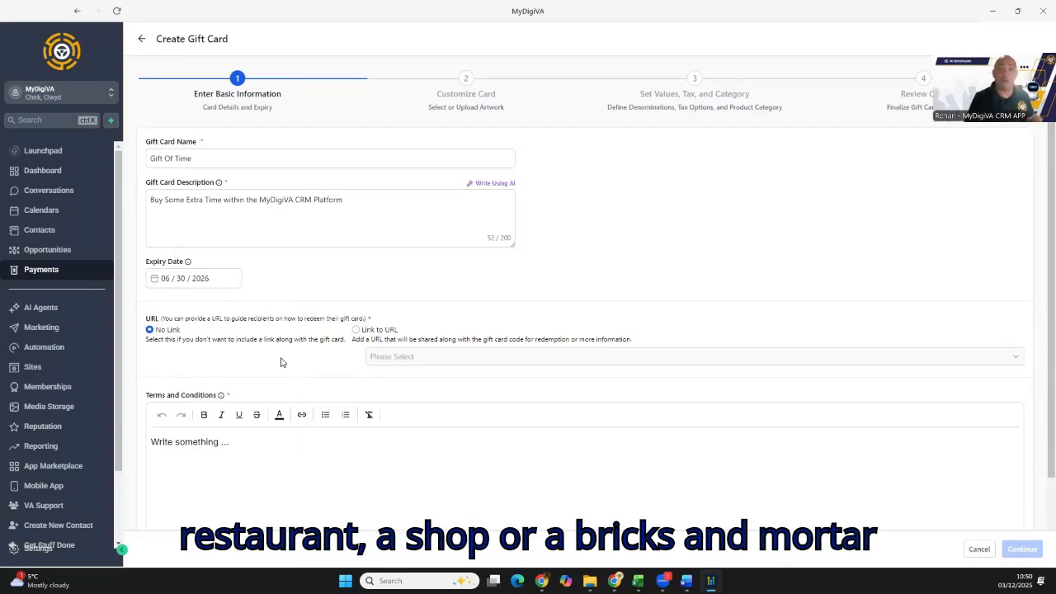
# - Link the gift card to the existing MyDigiVA products-list URL and begin its terms and conditions
pyautogui.click(356, 330)
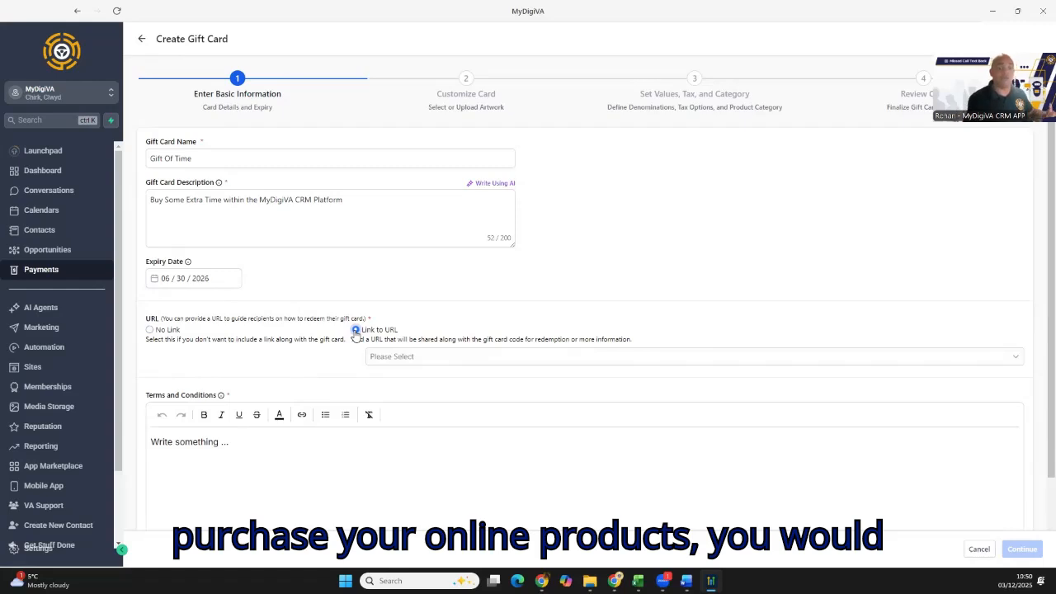
pyautogui.click(466, 358)
pyautogui.scroll(-2, 486, 425)
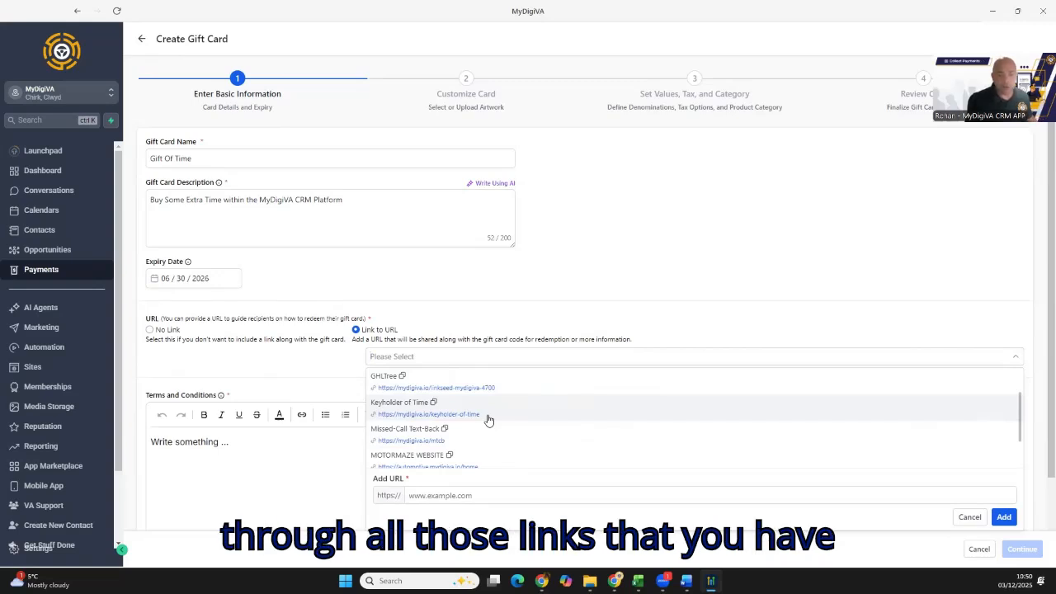
pyautogui.scroll(-2, 488, 420)
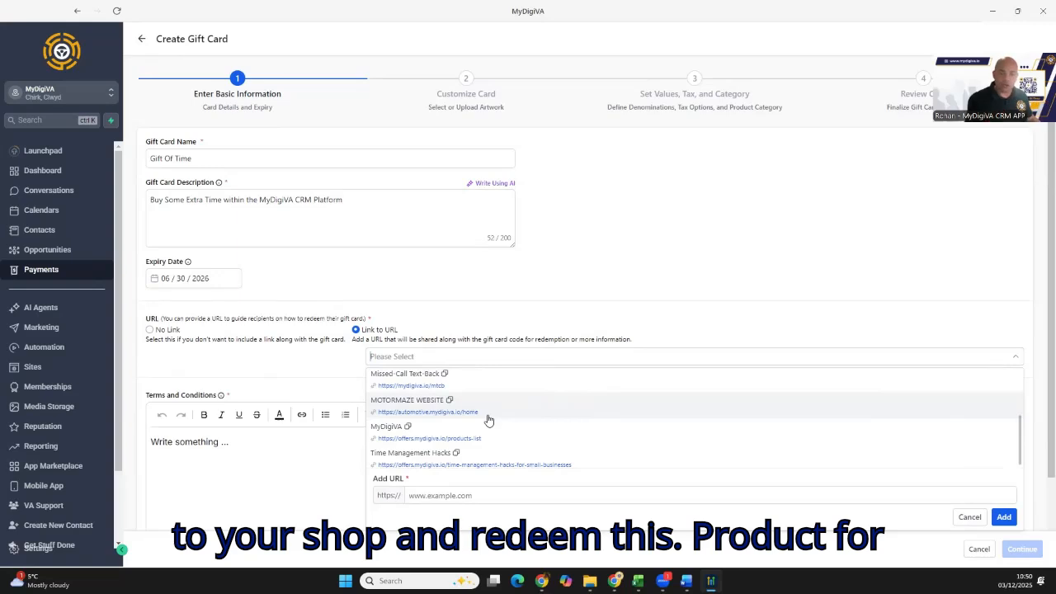
pyautogui.click(443, 442)
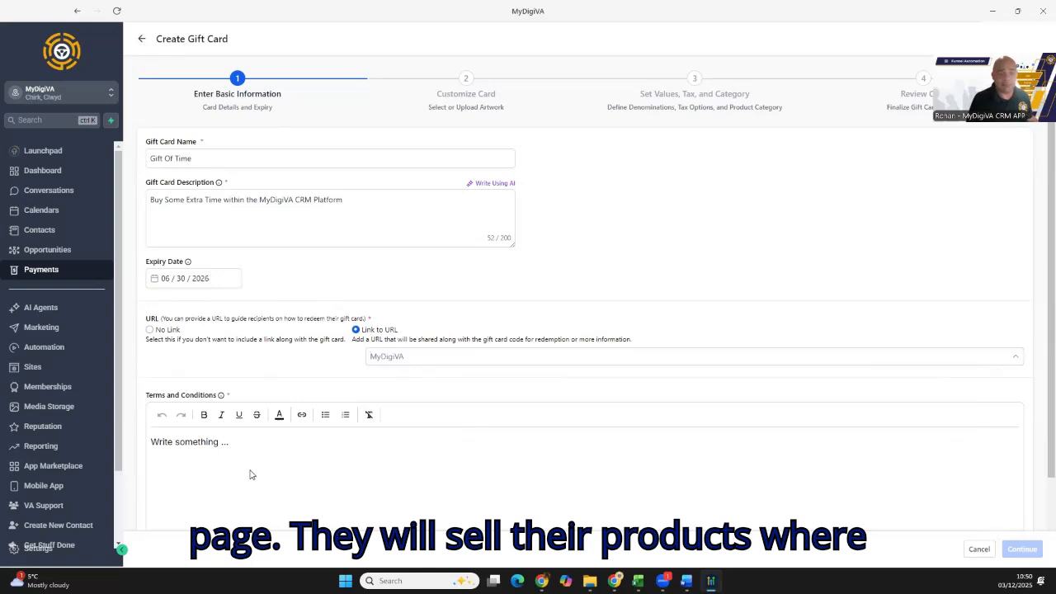
pyautogui.click(196, 445)
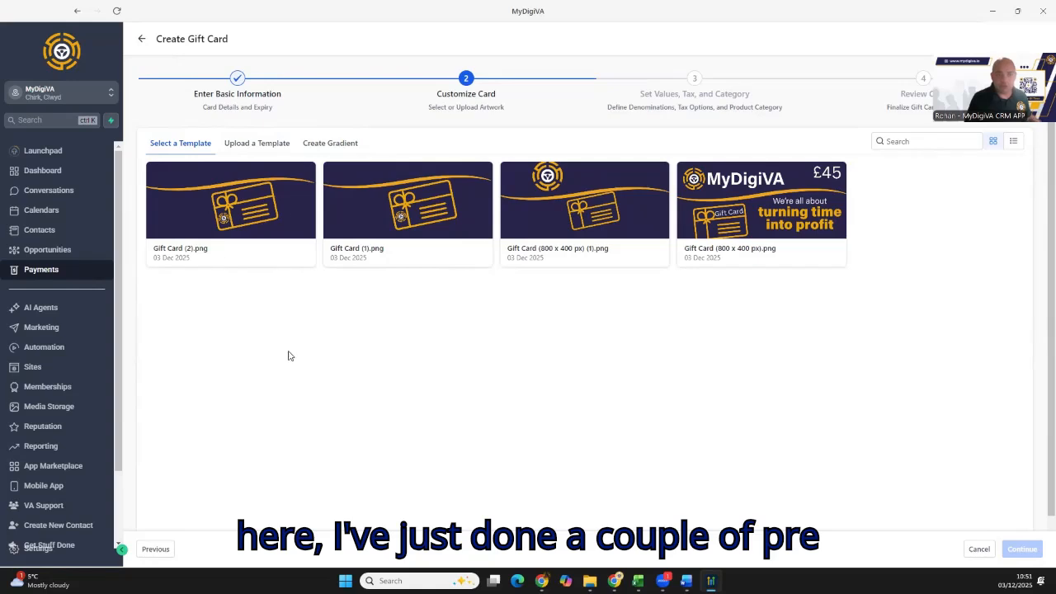
# - Compare the available artwork templates with the custom upload option, and check the upload's maximum image size
pyautogui.click(239, 145)
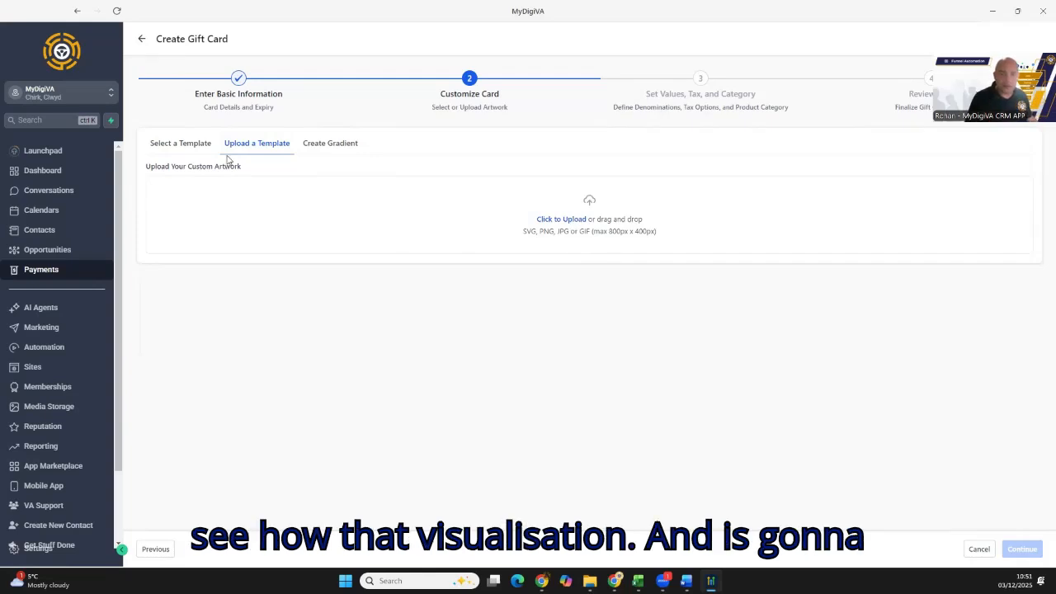
pyautogui.click(175, 147)
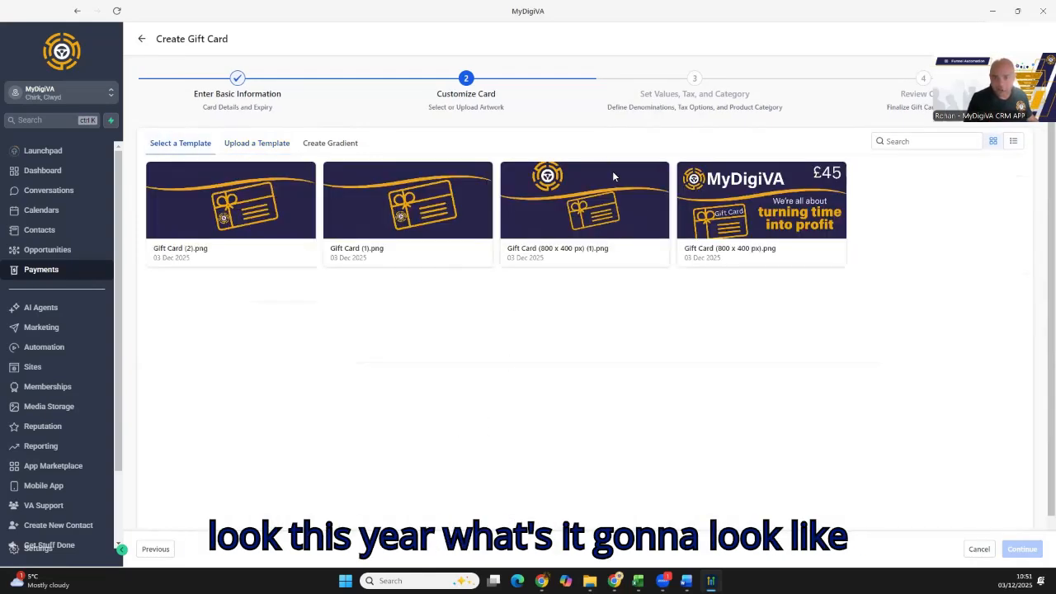
pyautogui.click(257, 143)
pyautogui.moveTo(609, 232); pyautogui.dragTo(656, 237)
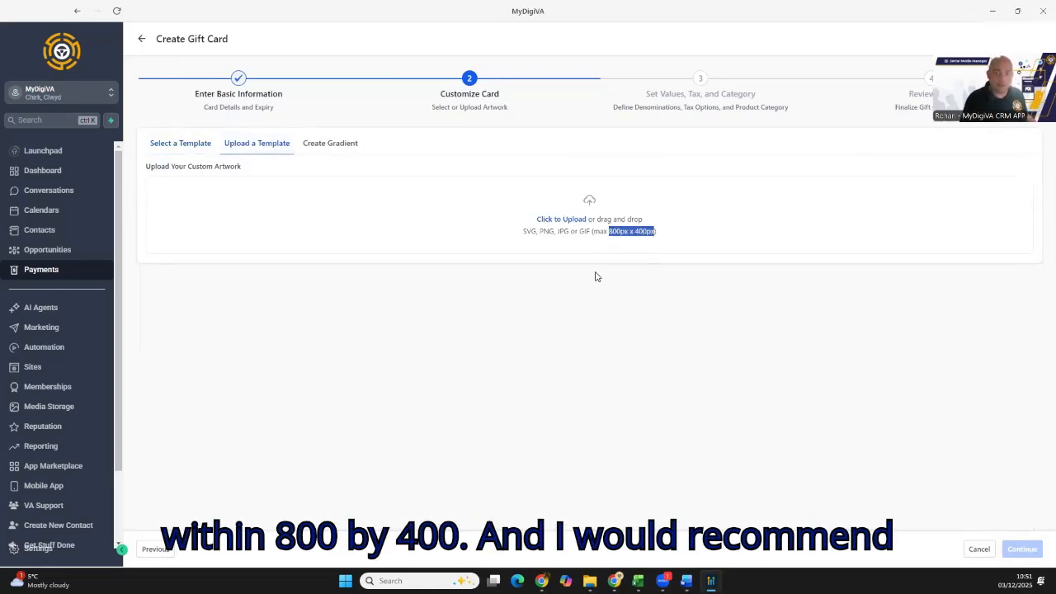
pyautogui.click(565, 245)
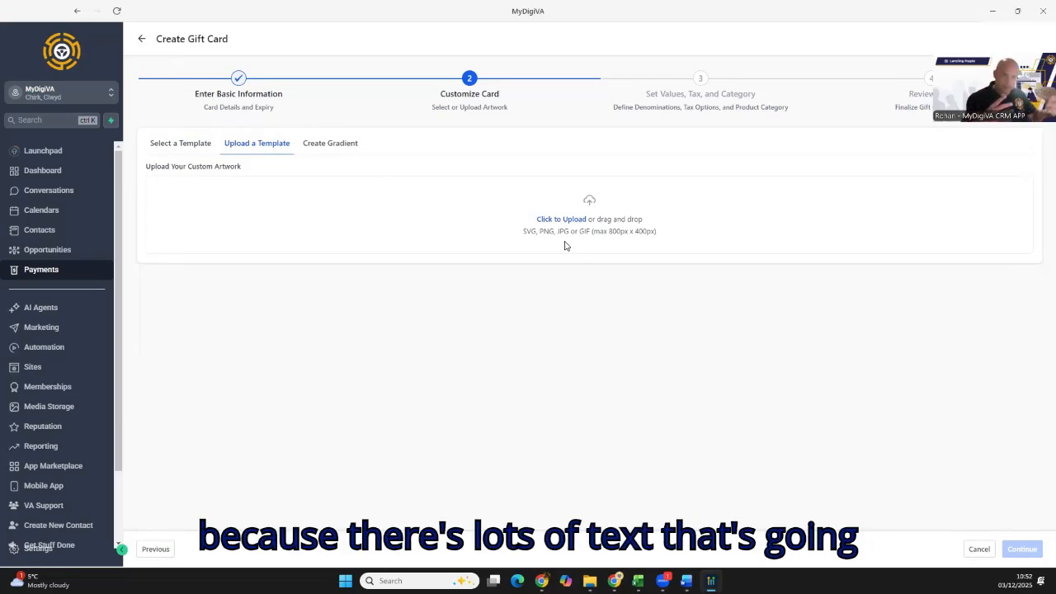
# - Create a custom gradient for the card with the darkest brand blue as start color and orange as end color
pyautogui.click(345, 145)
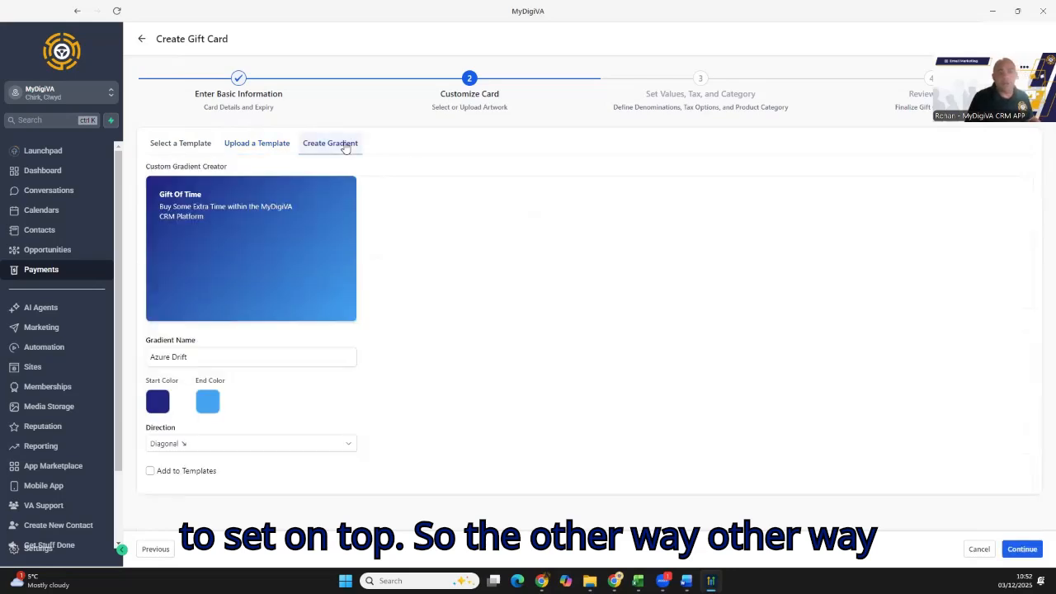
pyautogui.click(172, 358)
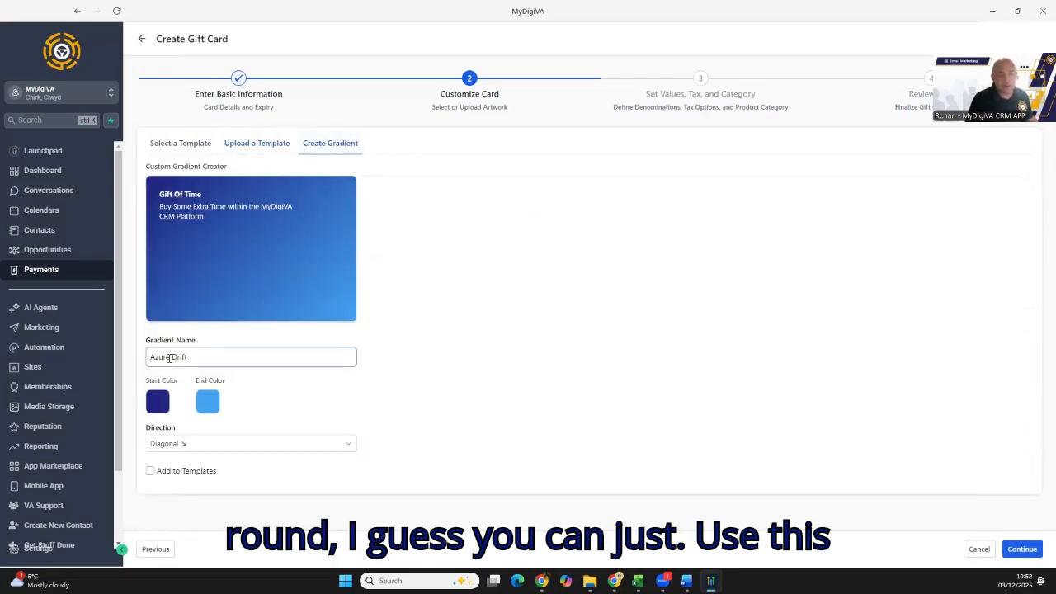
pyautogui.click(161, 401)
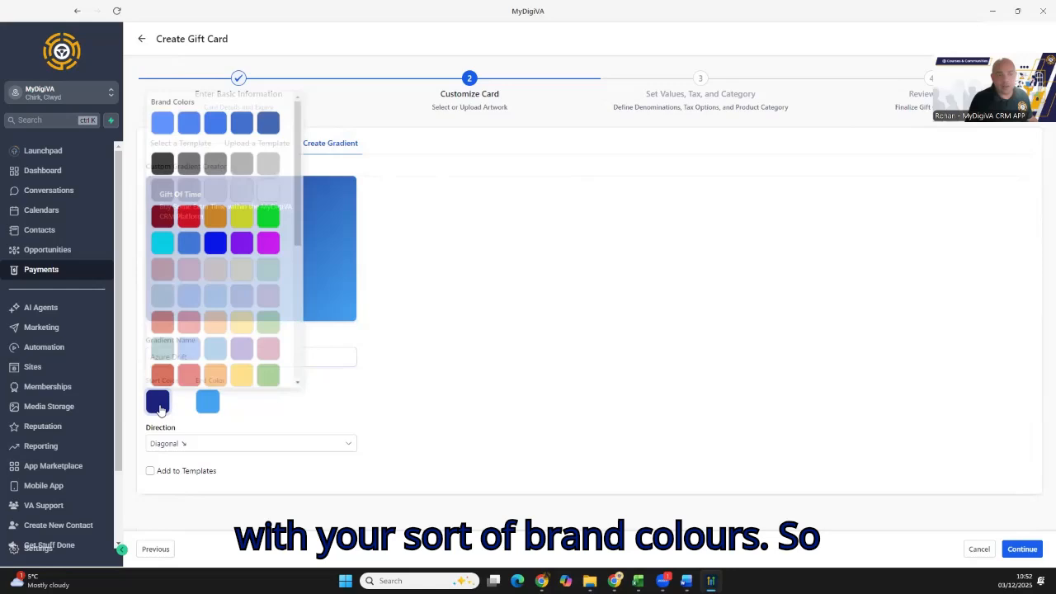
pyautogui.click(277, 119)
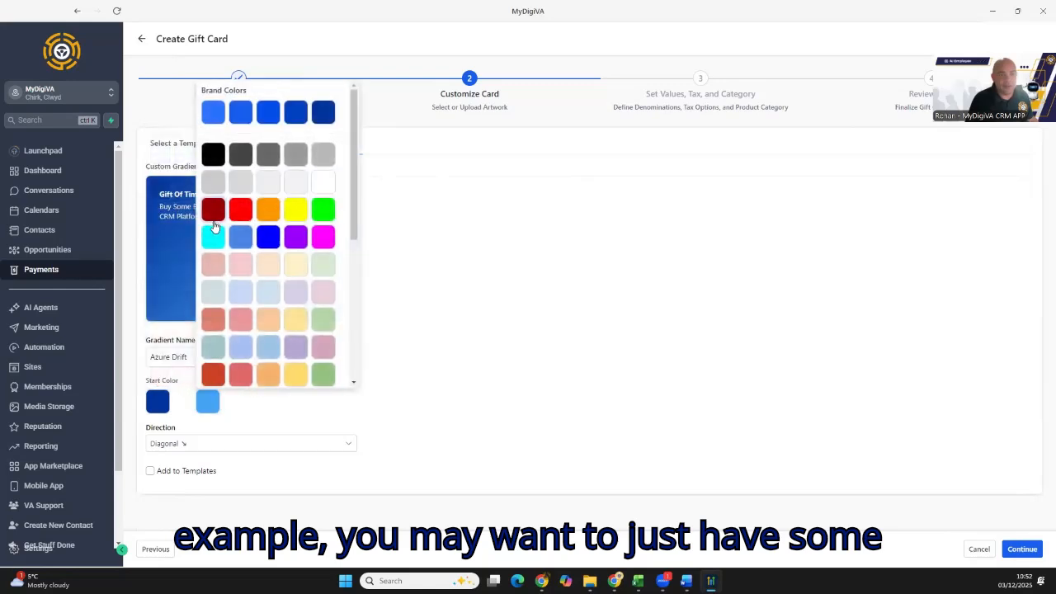
pyautogui.click(262, 224)
pyautogui.click(541, 279)
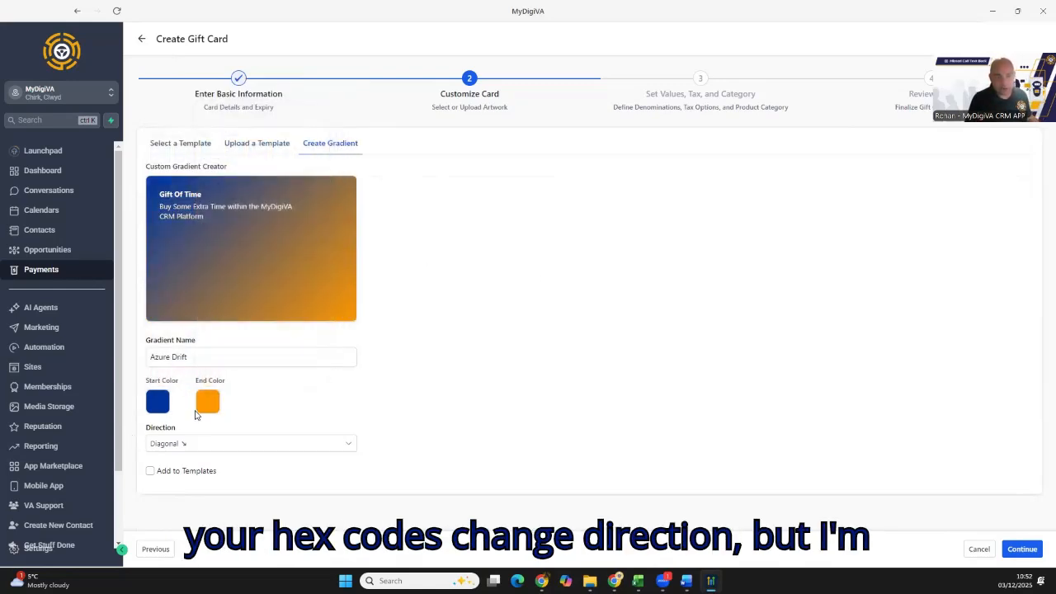
# - Set the gradient's direction to Top to Bottom
pyautogui.click(210, 450)
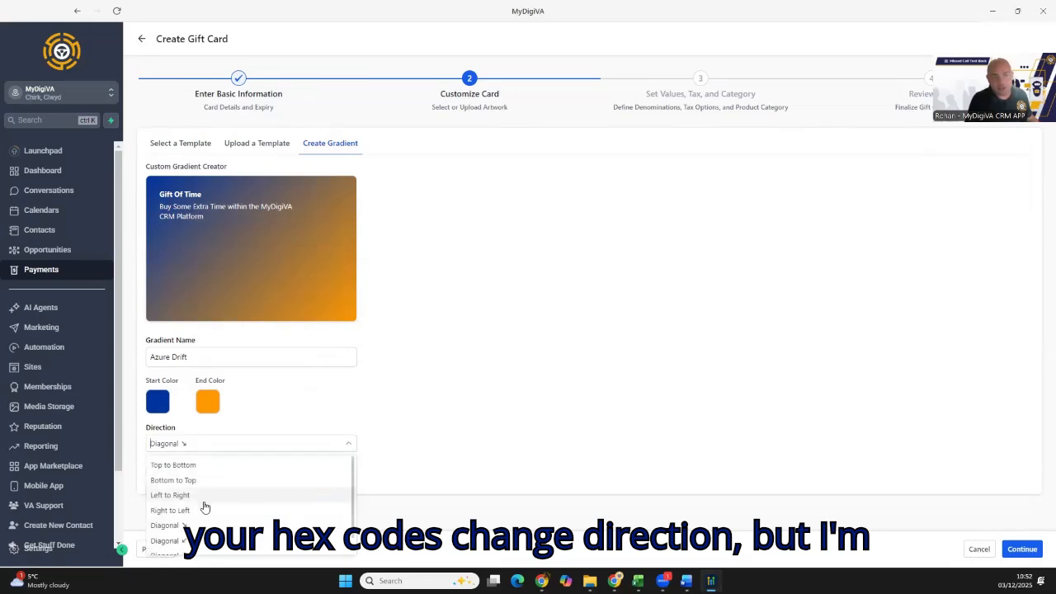
pyautogui.click(203, 510)
pyautogui.click(187, 467)
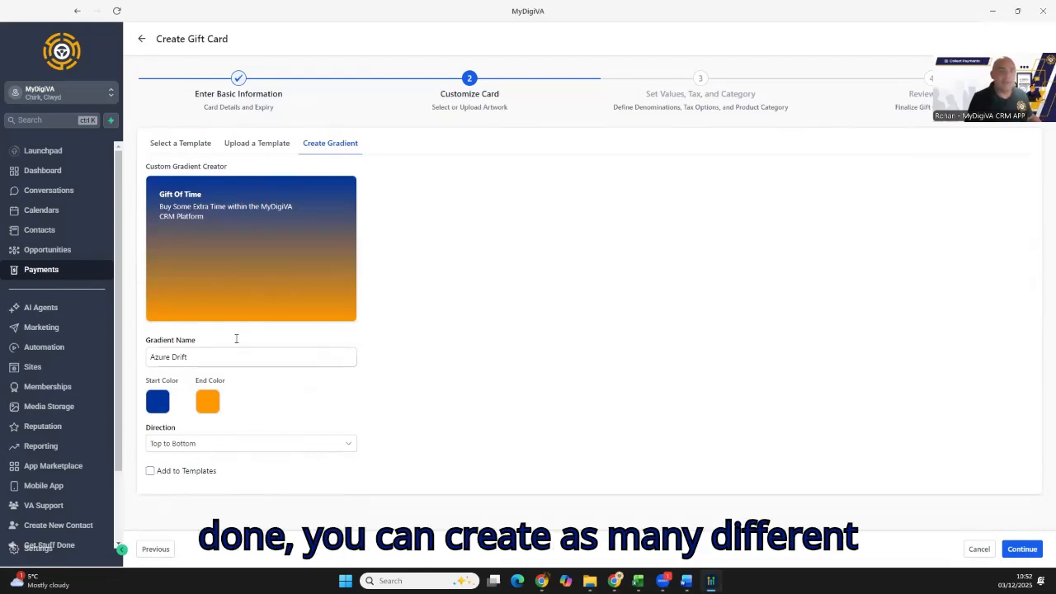
# - Choose the existing template Gift Card (2).png as the gift card's artwork
pyautogui.click(180, 143)
pyautogui.click(222, 218)
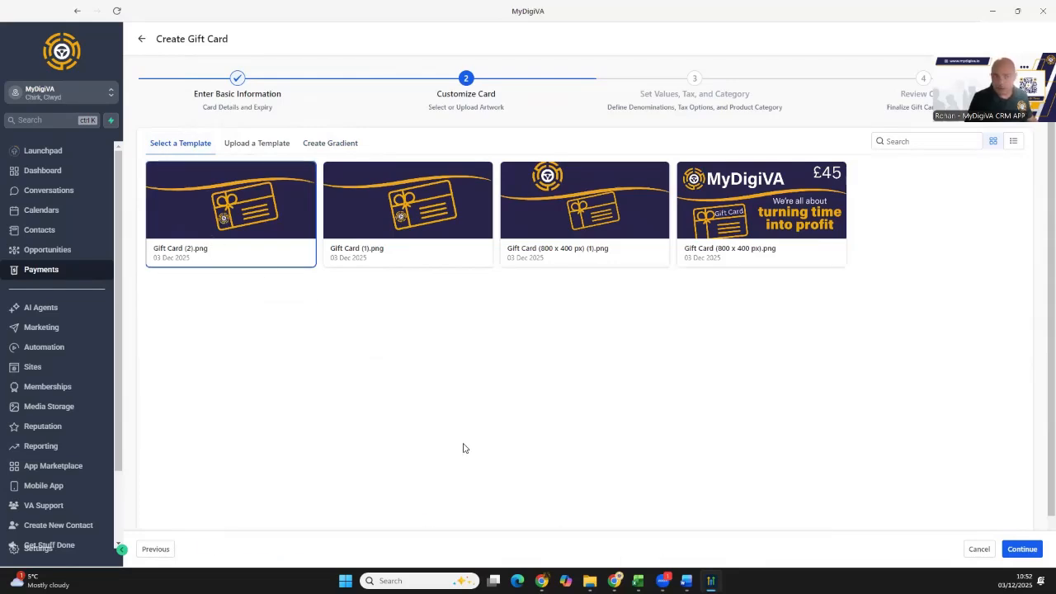
# - Add £45, £90 and £400 as custom denominations for the gift card
pyautogui.click(1021, 549)
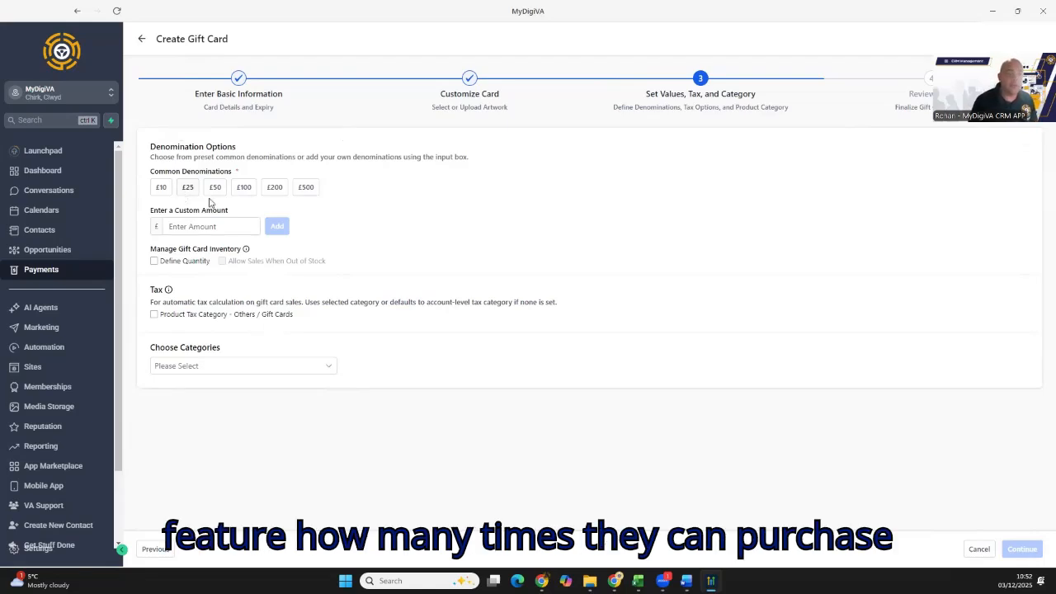
pyautogui.click(203, 231)
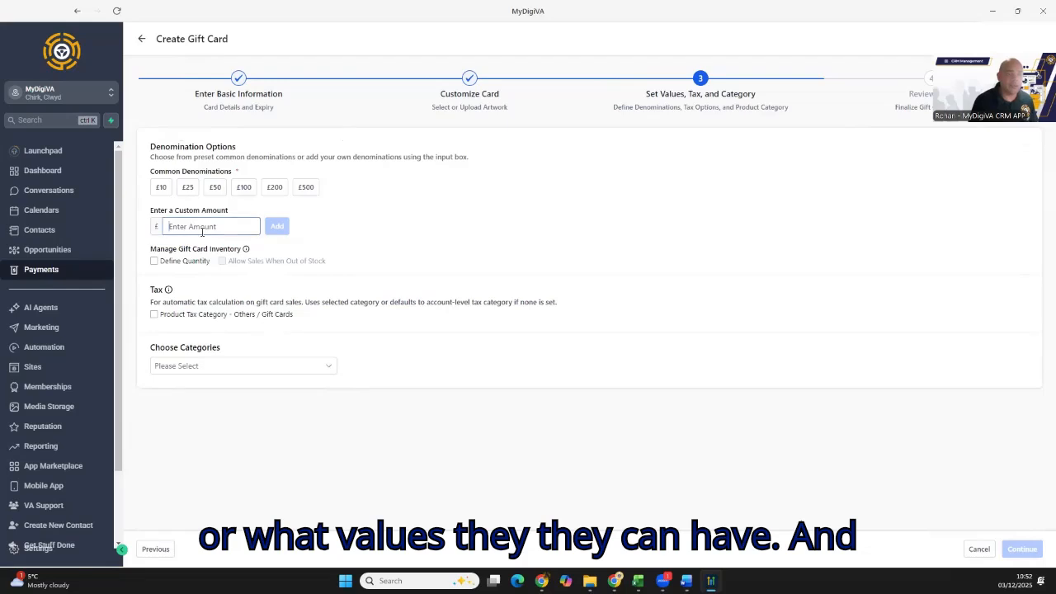
pyautogui.write('45')
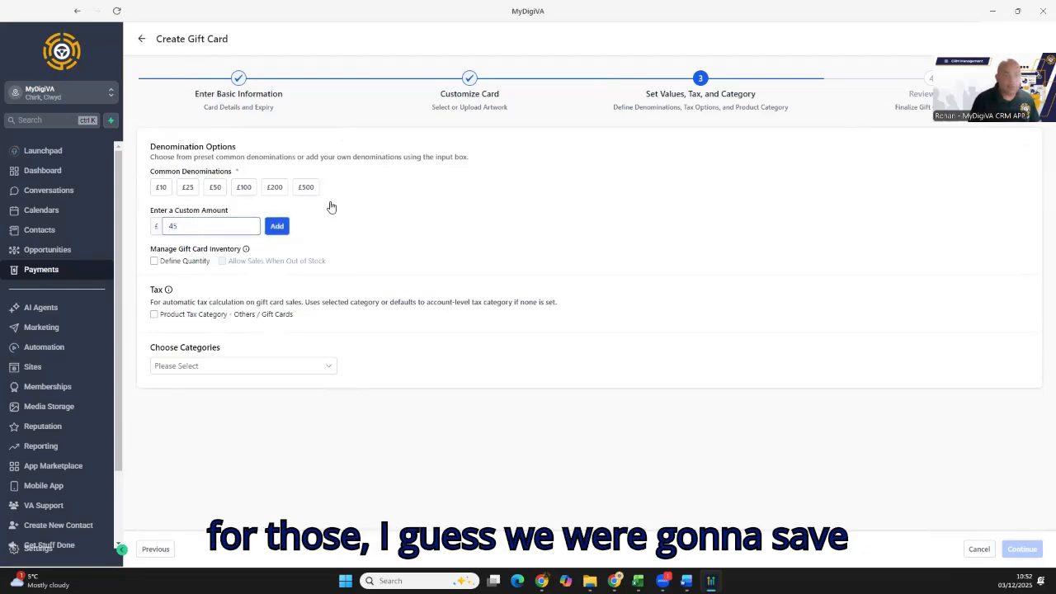
pyautogui.click(278, 228)
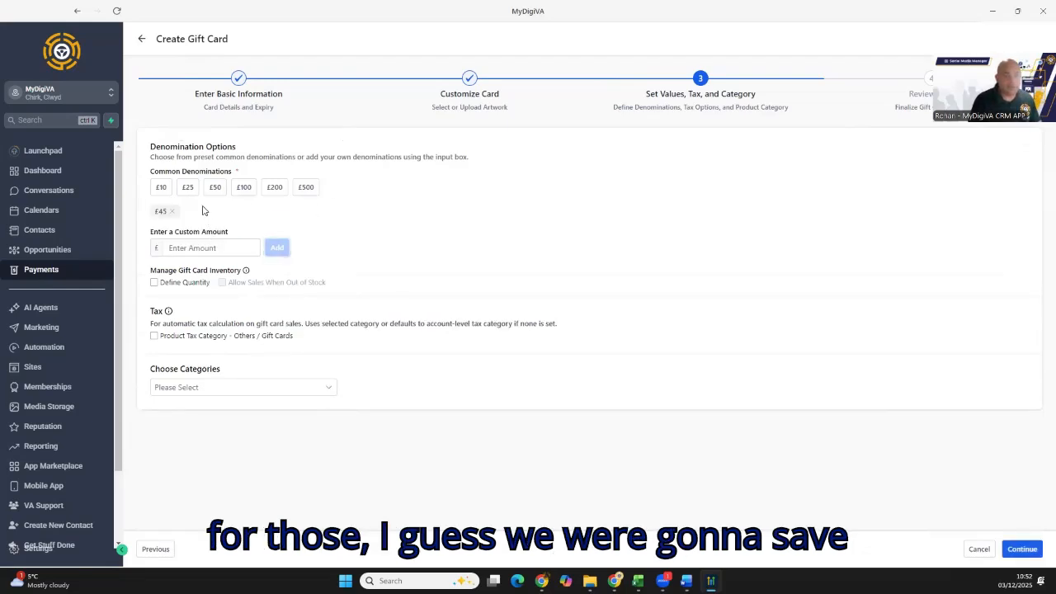
pyautogui.click(196, 250)
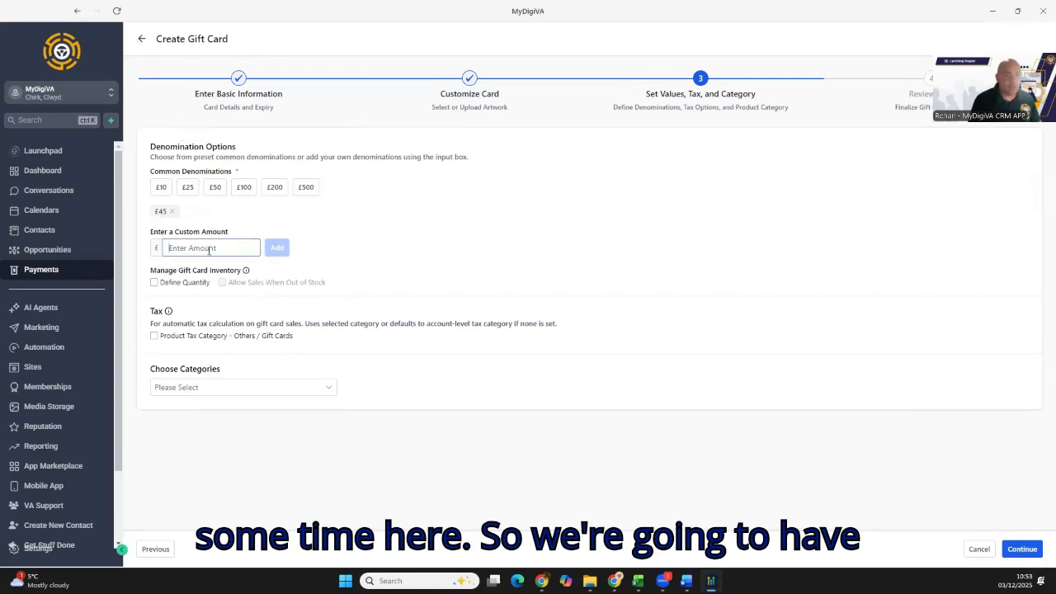
pyautogui.write('90')
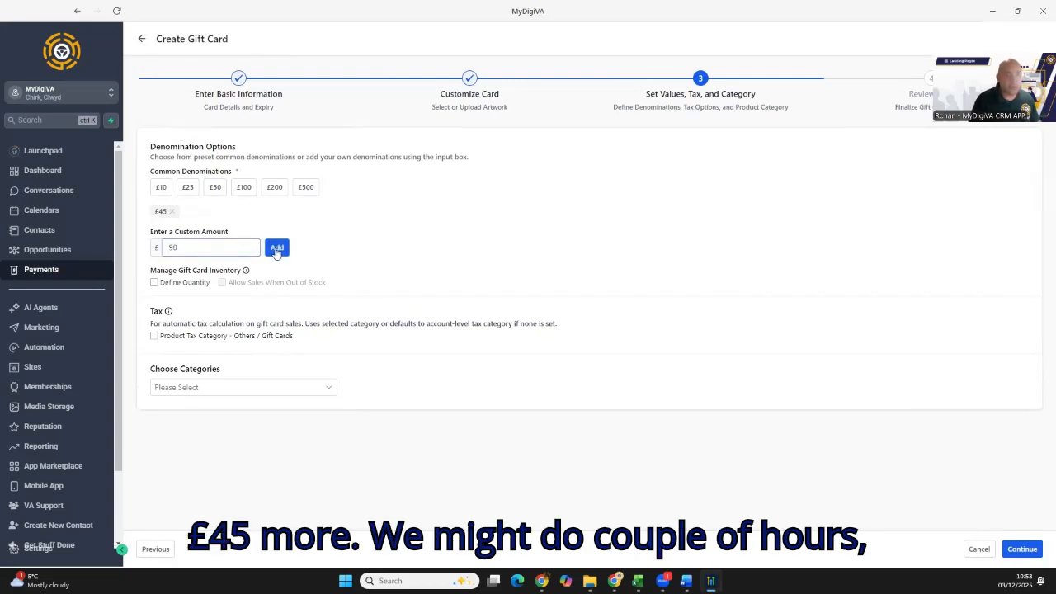
pyautogui.click(276, 248)
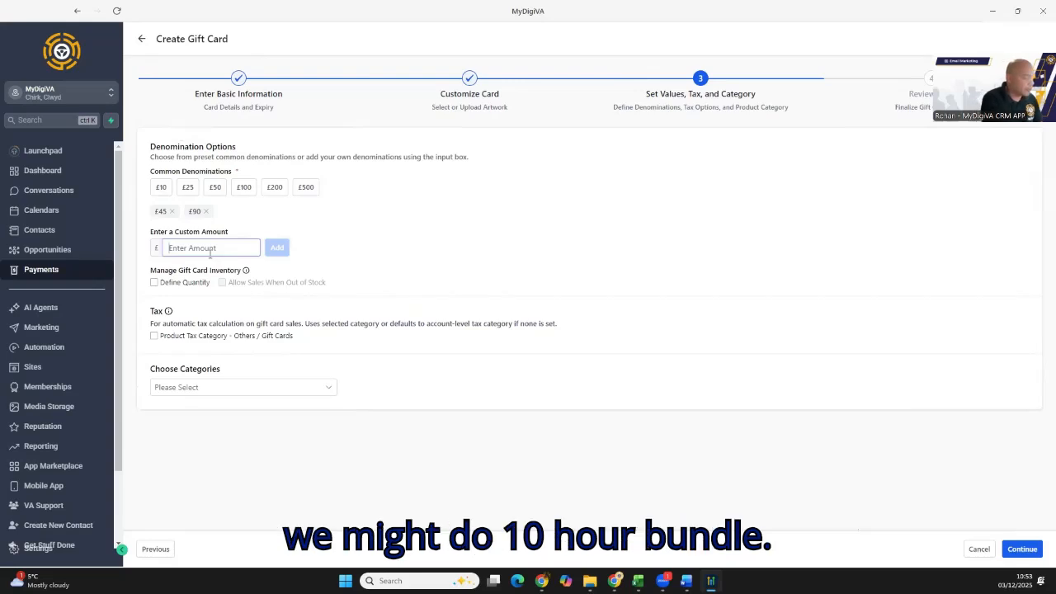
pyautogui.write('400')
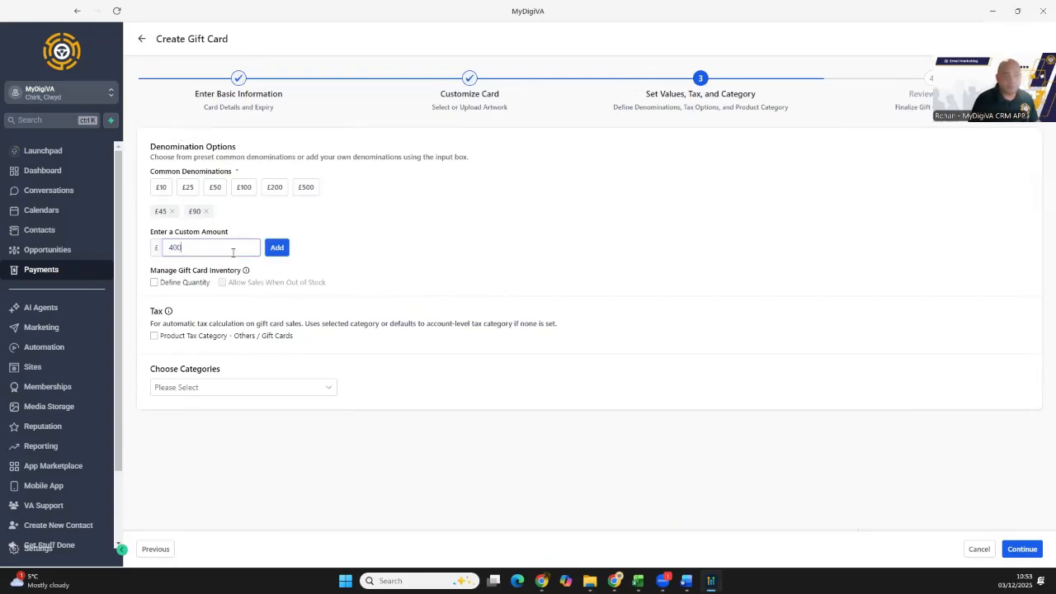
pyautogui.click(276, 249)
# - Assign the gift card to the existing Gift Cards category
pyautogui.click(253, 388)
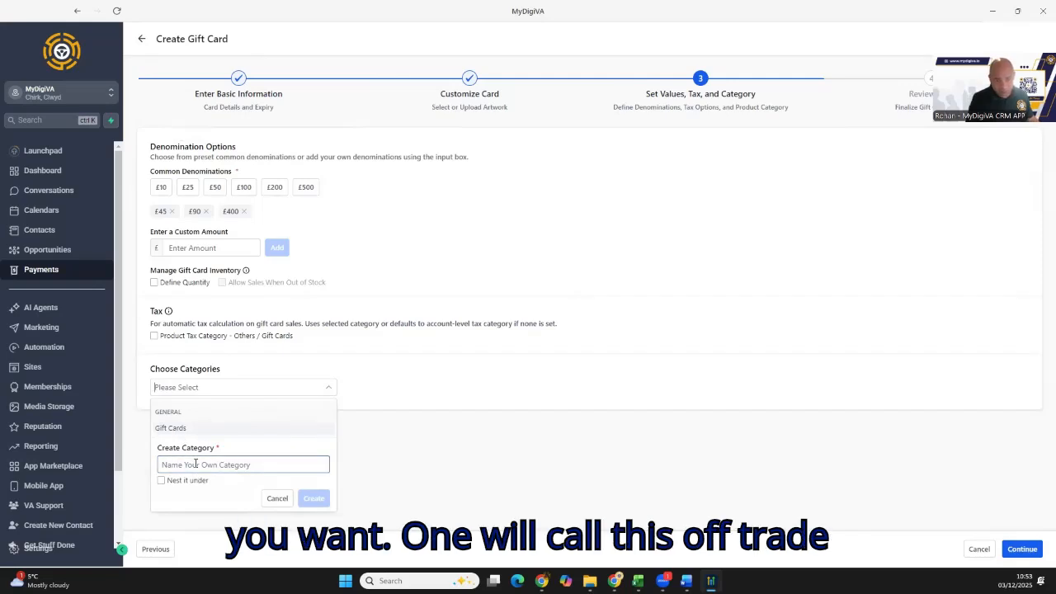
pyautogui.click(177, 429)
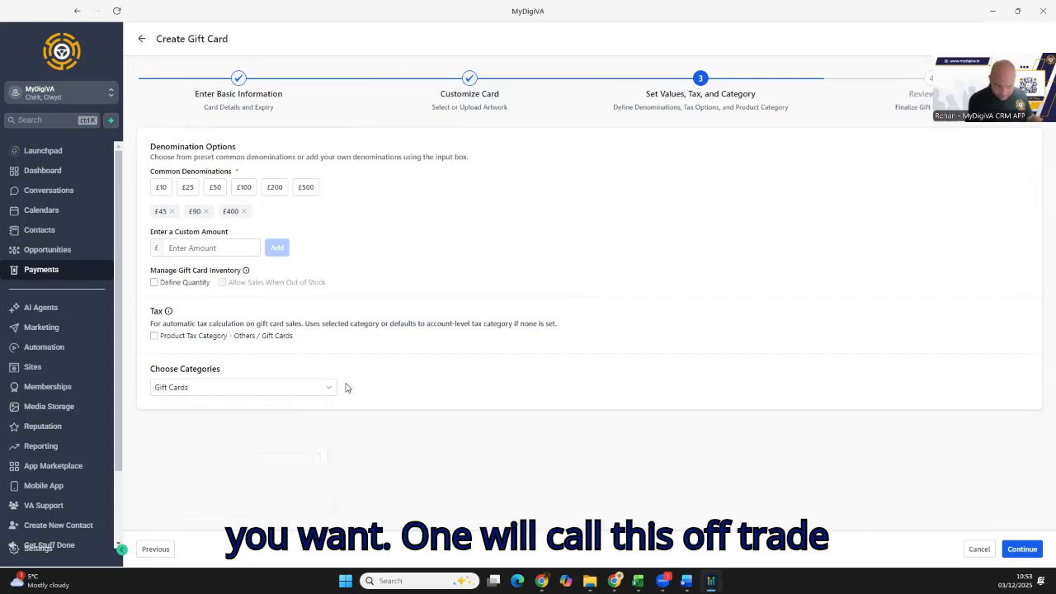
pyautogui.click(254, 392)
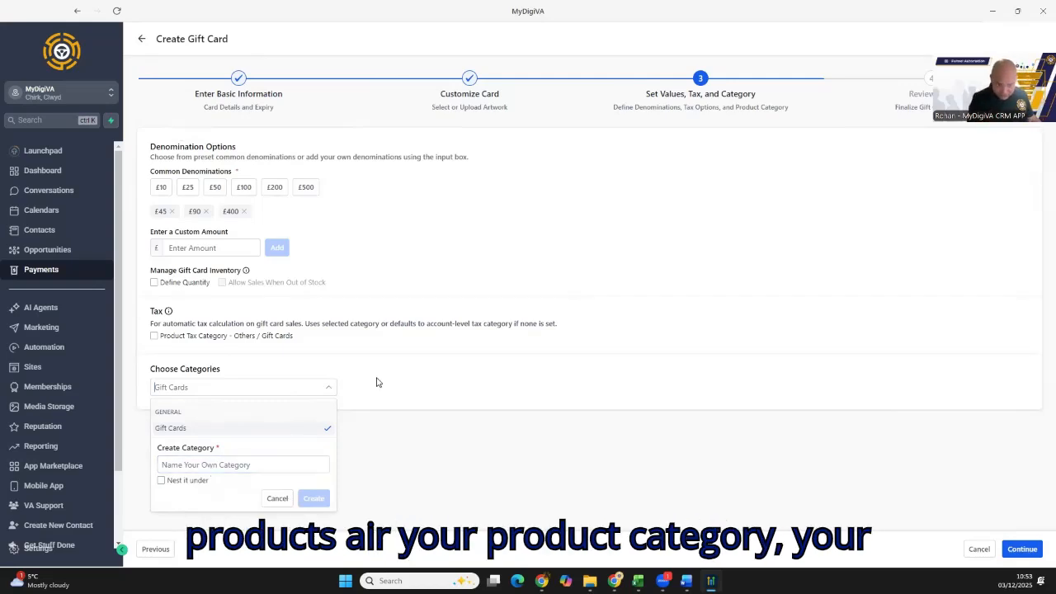
pyautogui.click(278, 500)
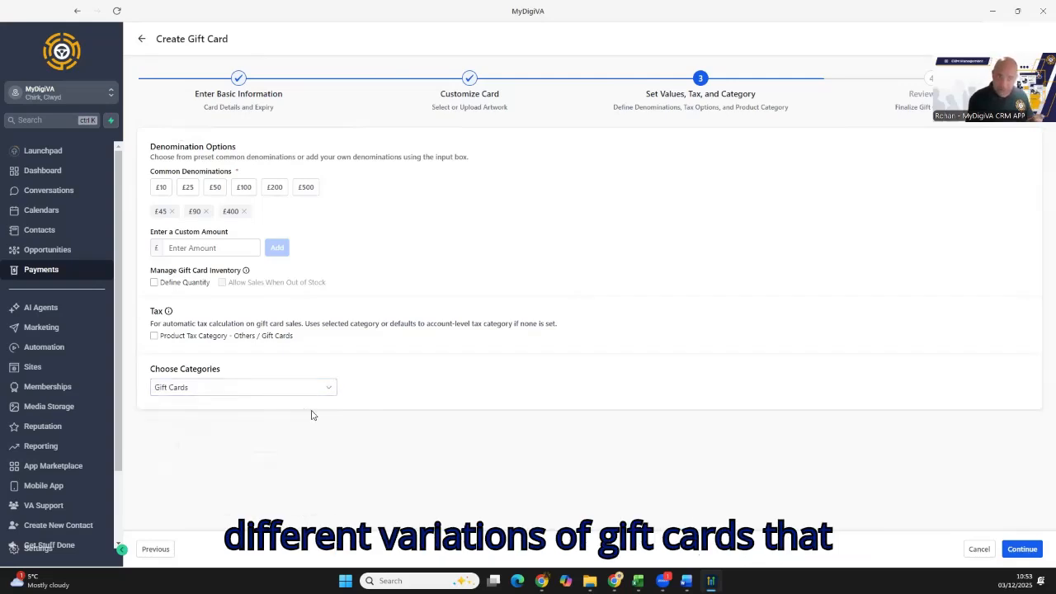
# - Review the gift card's preview and details, and create the card
pyautogui.click(1021, 549)
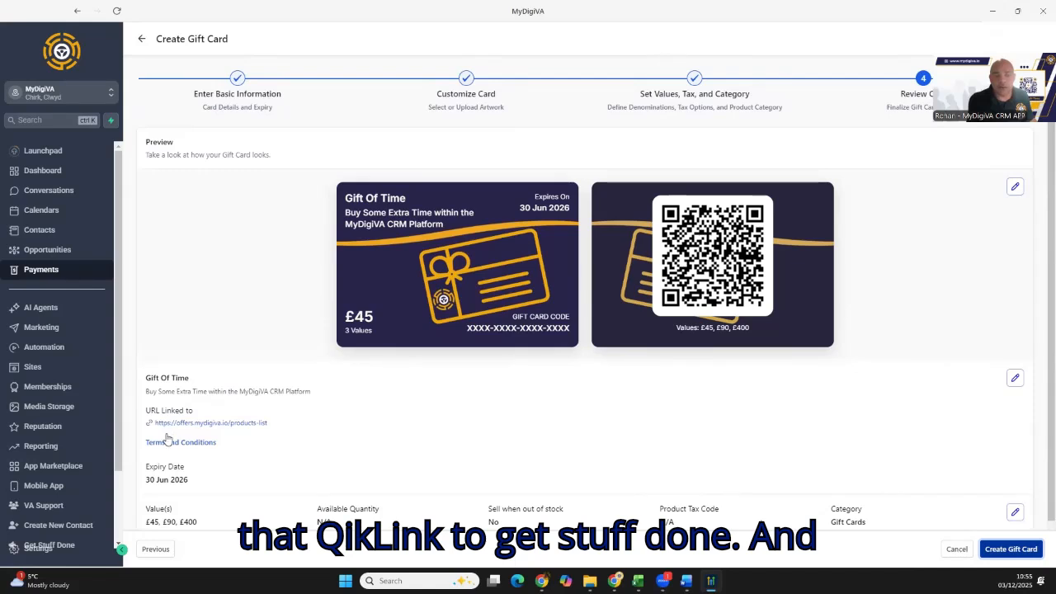
pyautogui.scroll(-1, 889, 266)
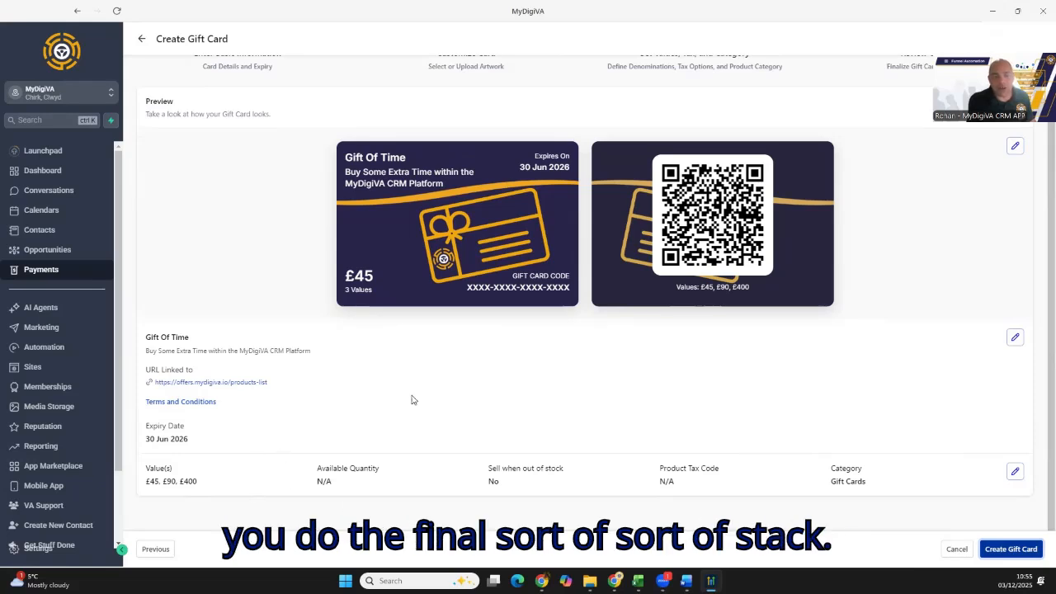
pyautogui.scroll(1, 703, 394)
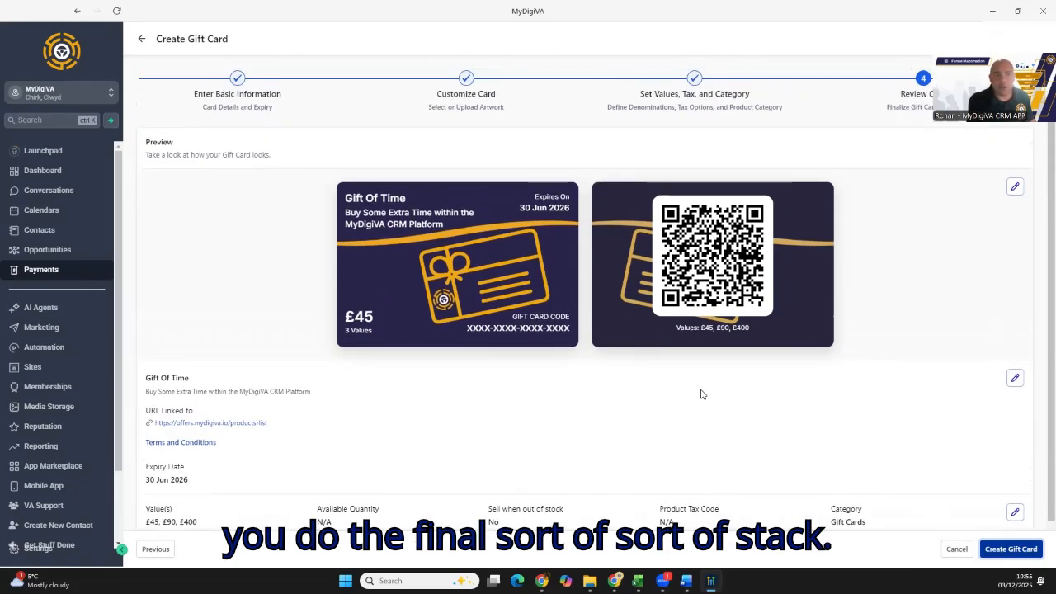
pyautogui.click(1021, 553)
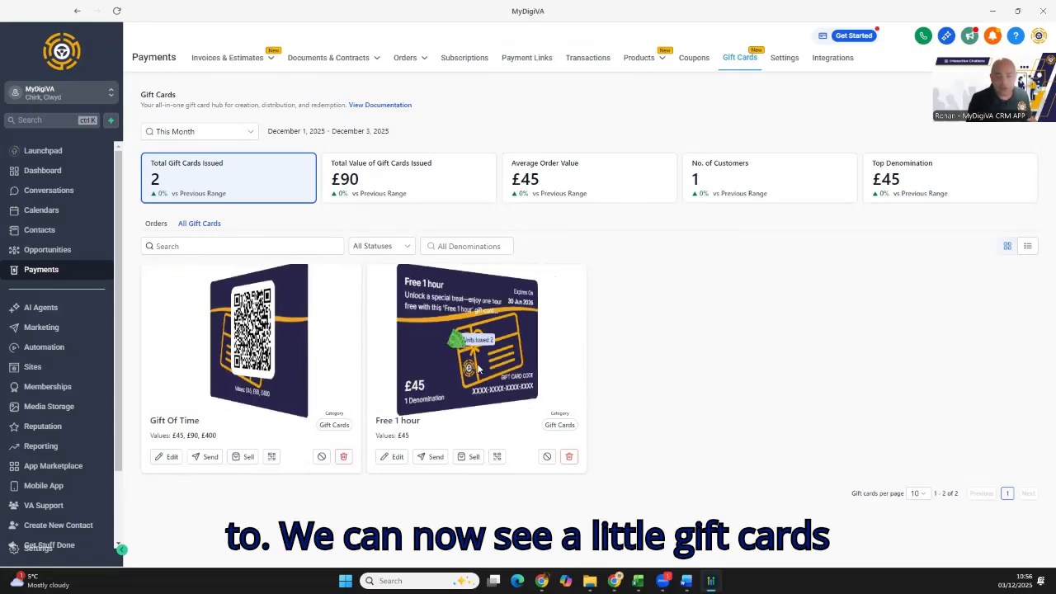
# - Start sending the Gift Of Time card and choose the customer contact by name as its recipient
pyautogui.click(206, 457)
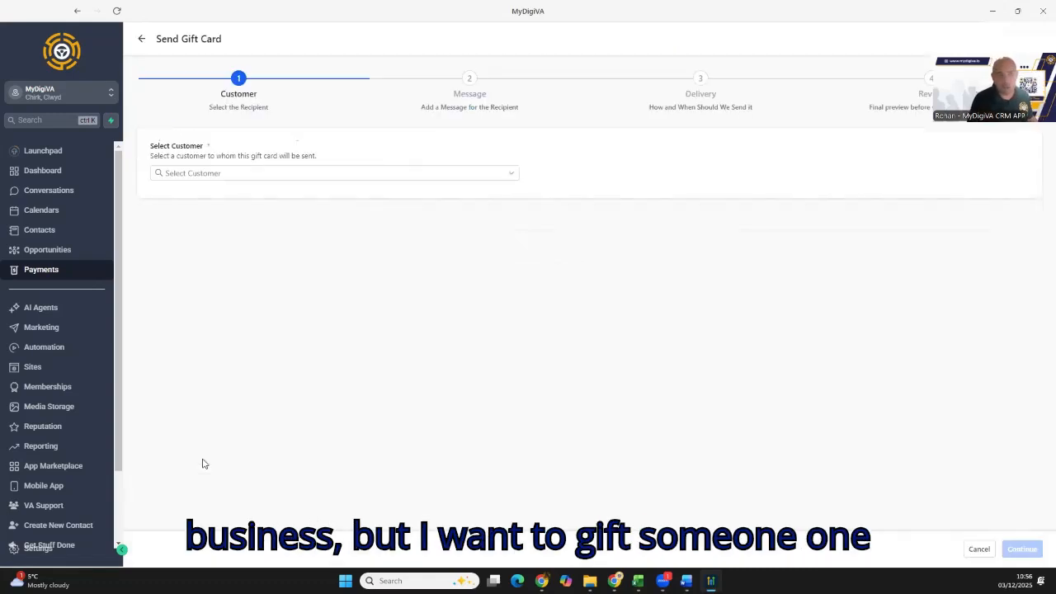
pyautogui.click(219, 180)
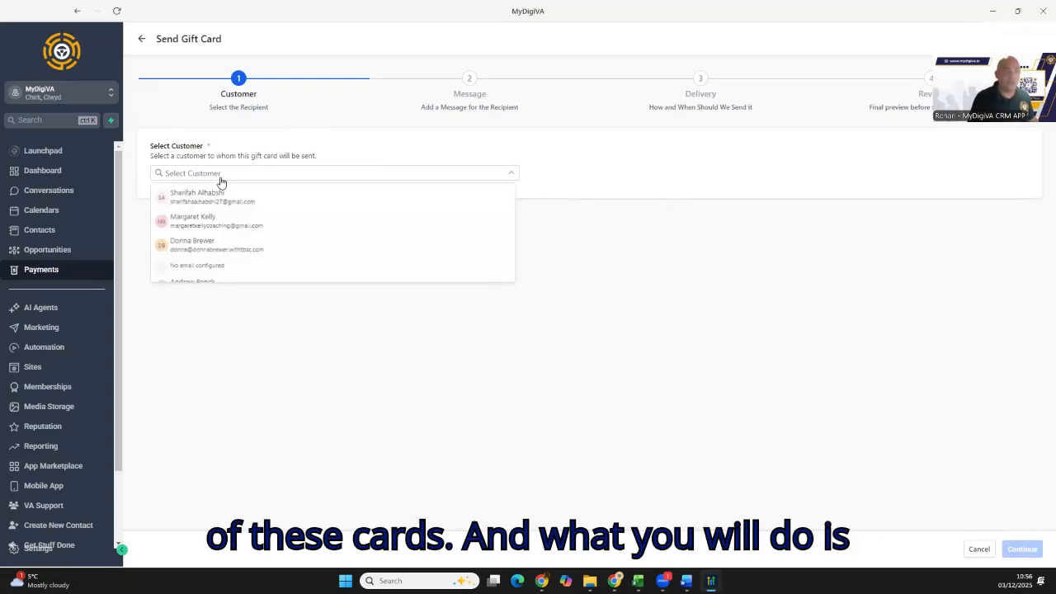
pyautogui.write('rohan')
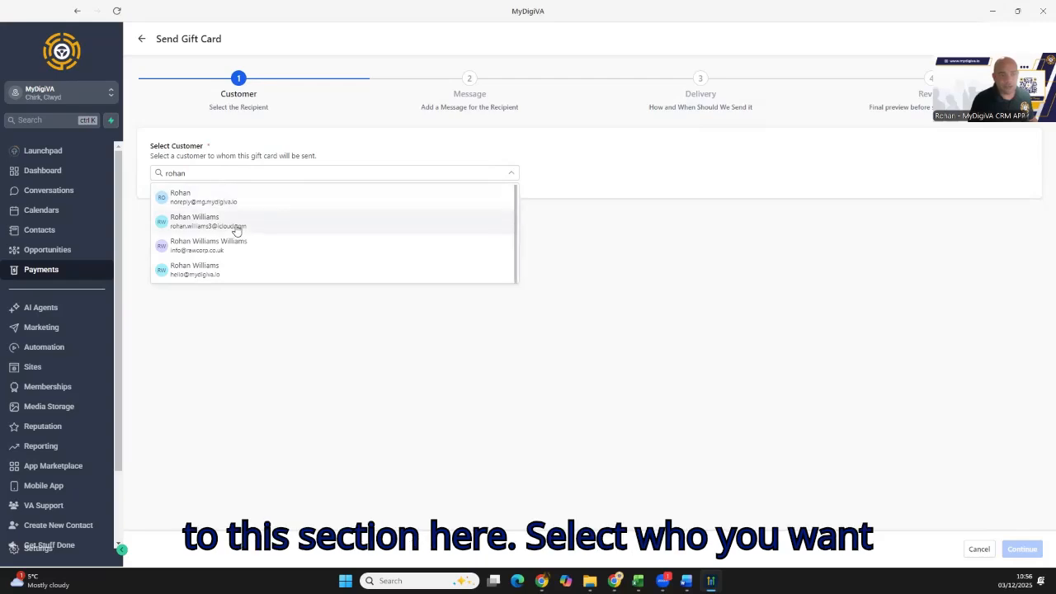
pyautogui.click(249, 252)
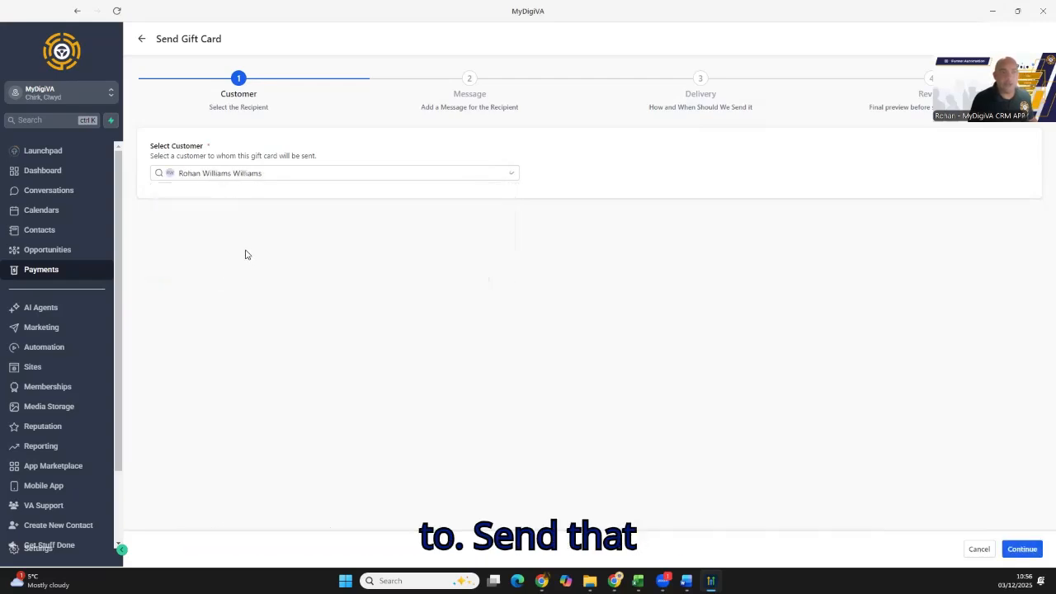
pyautogui.click(1023, 550)
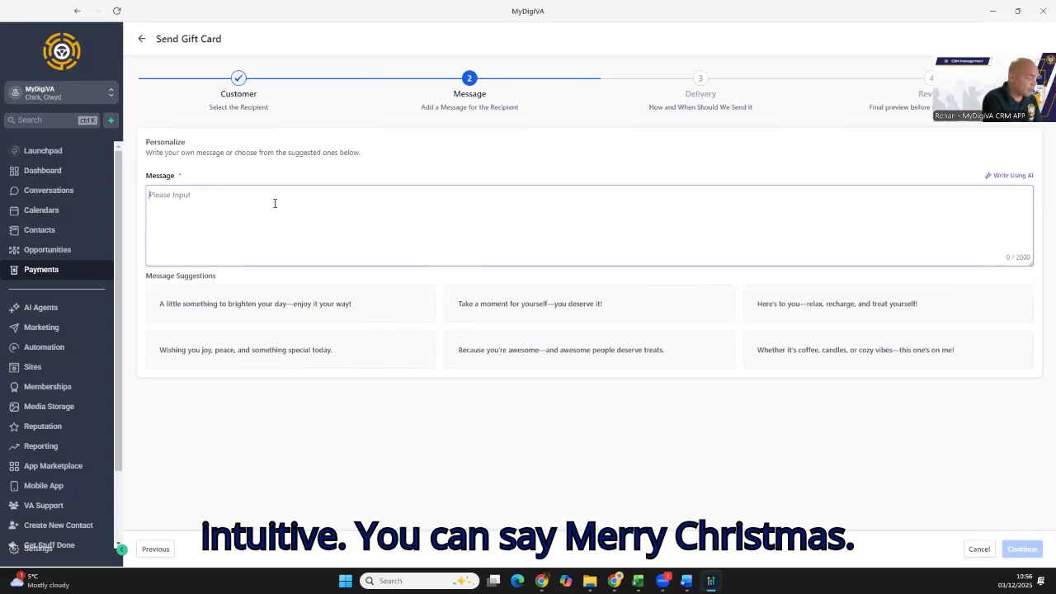
# - Write the recipient message "Merry Xmas, here's a gift from me."
pyautogui.write('Merry Xma')
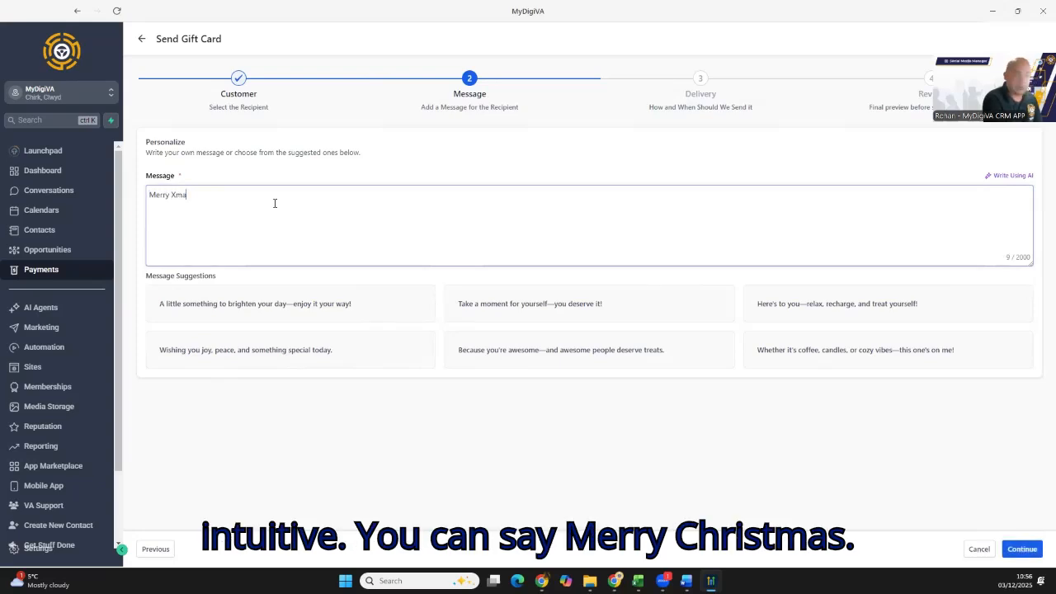
pyautogui.write('s, he')
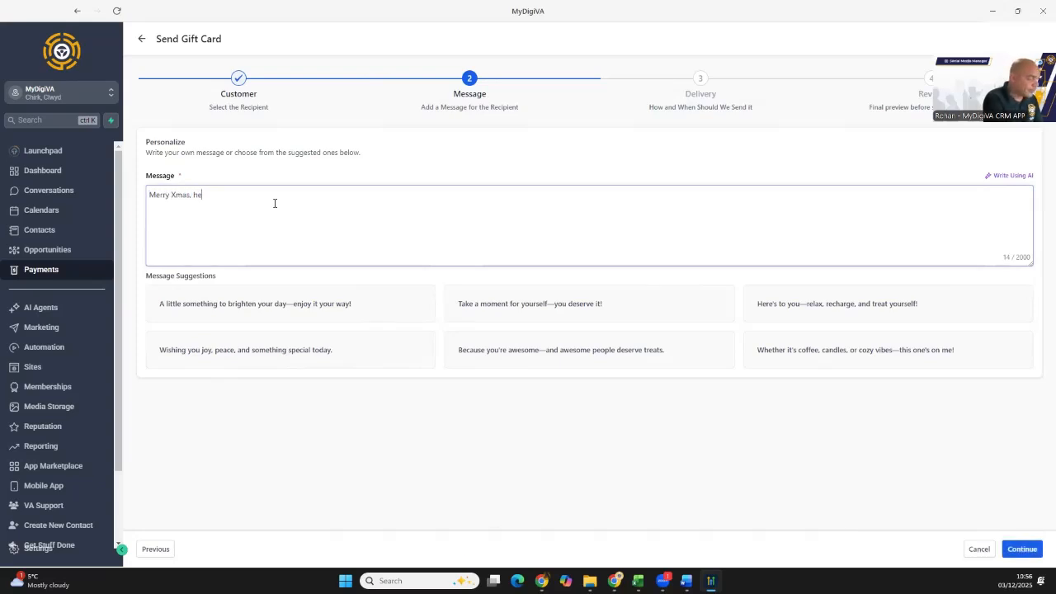
pyautogui.write("re's a gift fro")
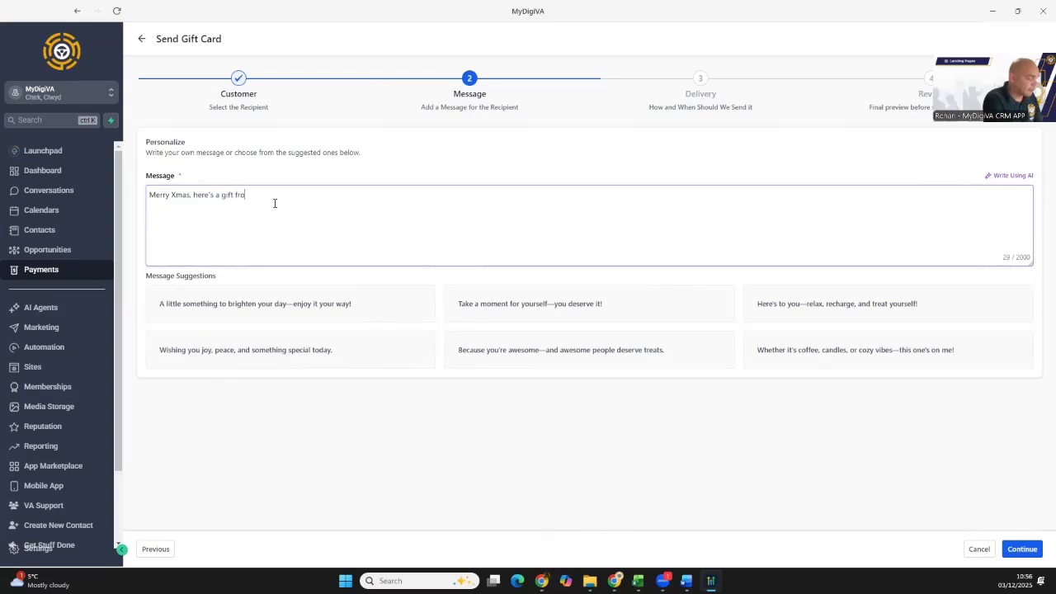
pyautogui.write('m me.')
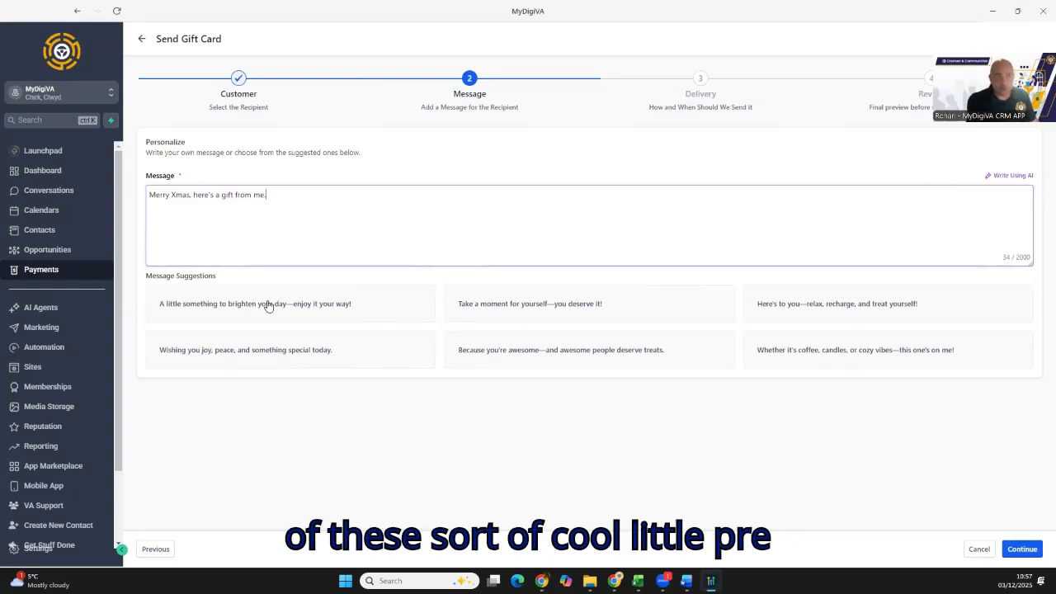
pyautogui.click(1024, 549)
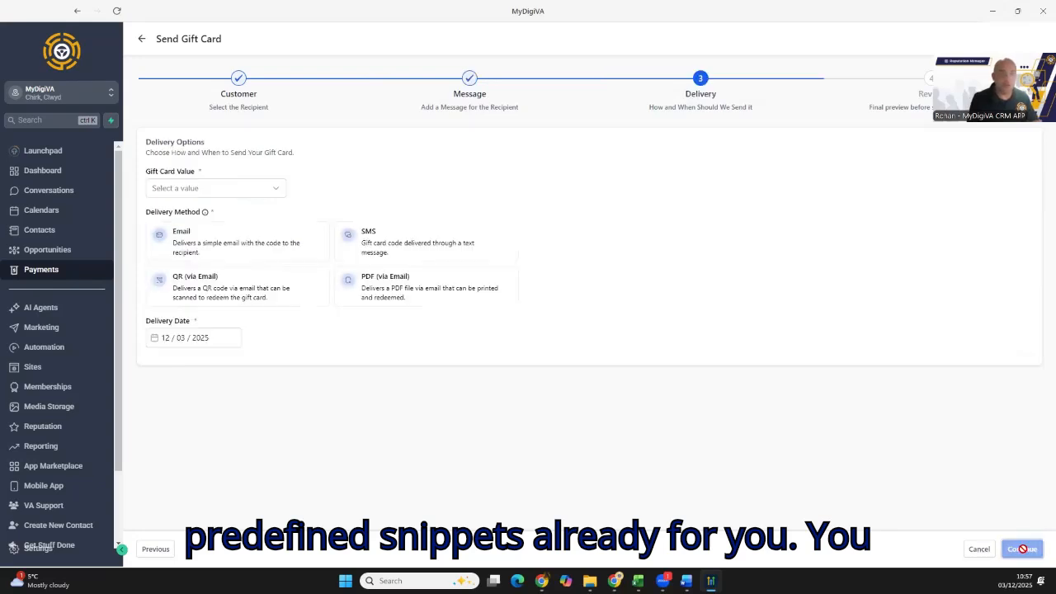
# - Set the value of the gift card being sent to £45 and its delivery method to Email
pyautogui.click(209, 191)
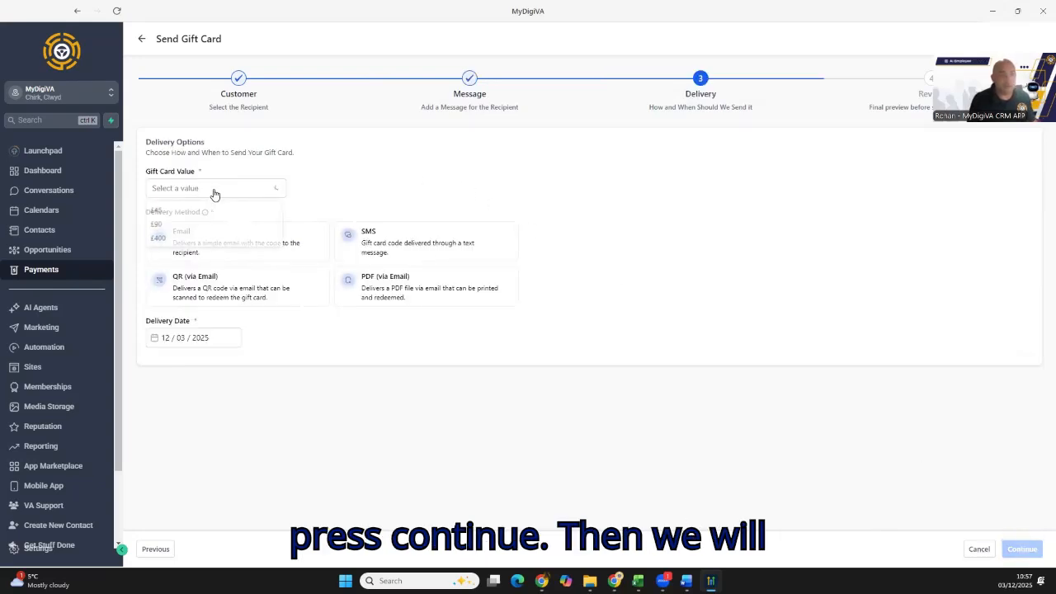
pyautogui.click(194, 211)
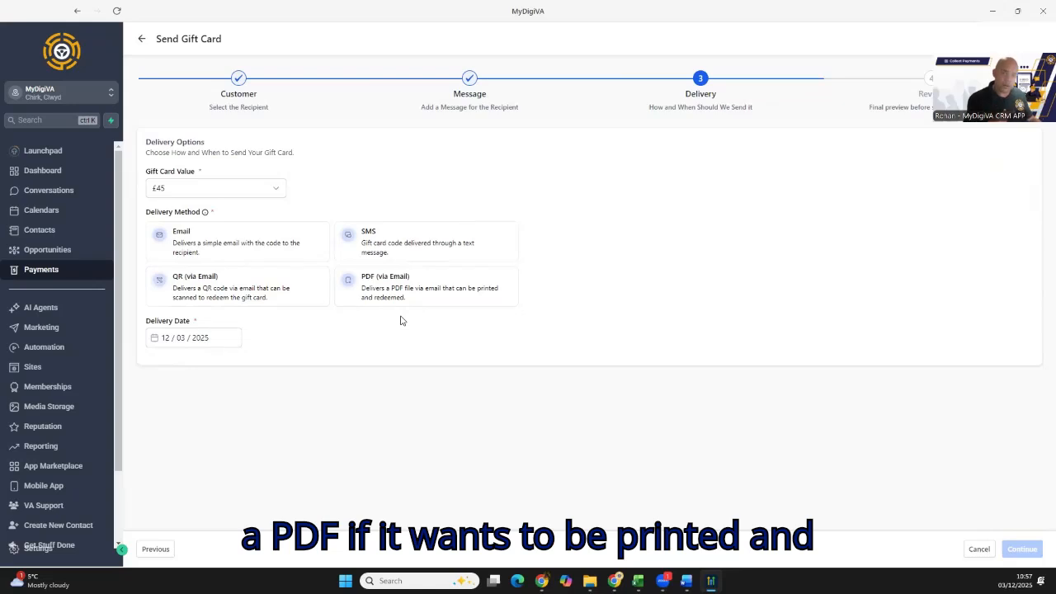
pyautogui.click(289, 243)
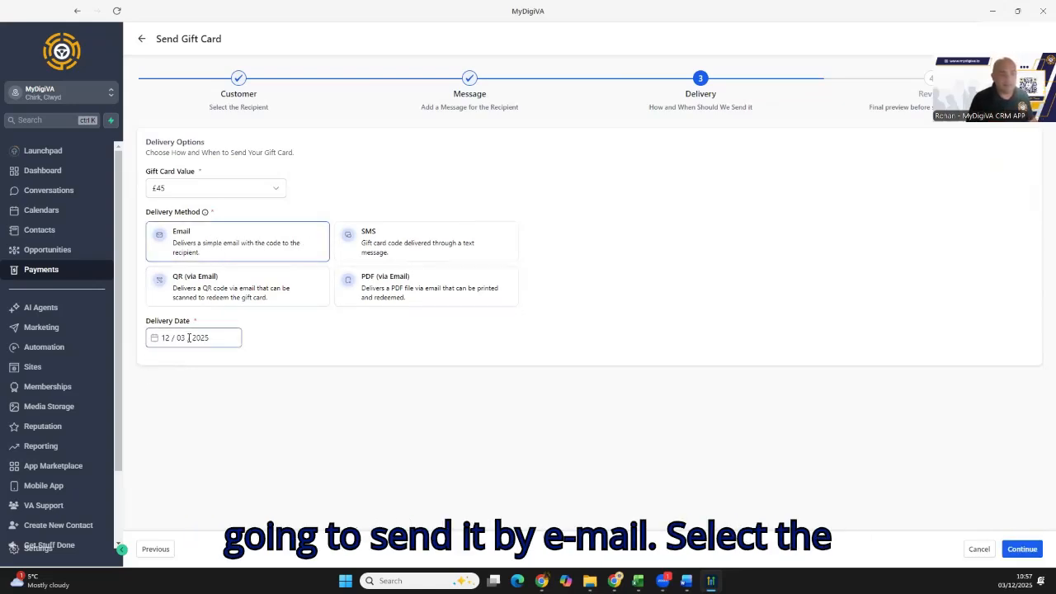
pyautogui.click(189, 337)
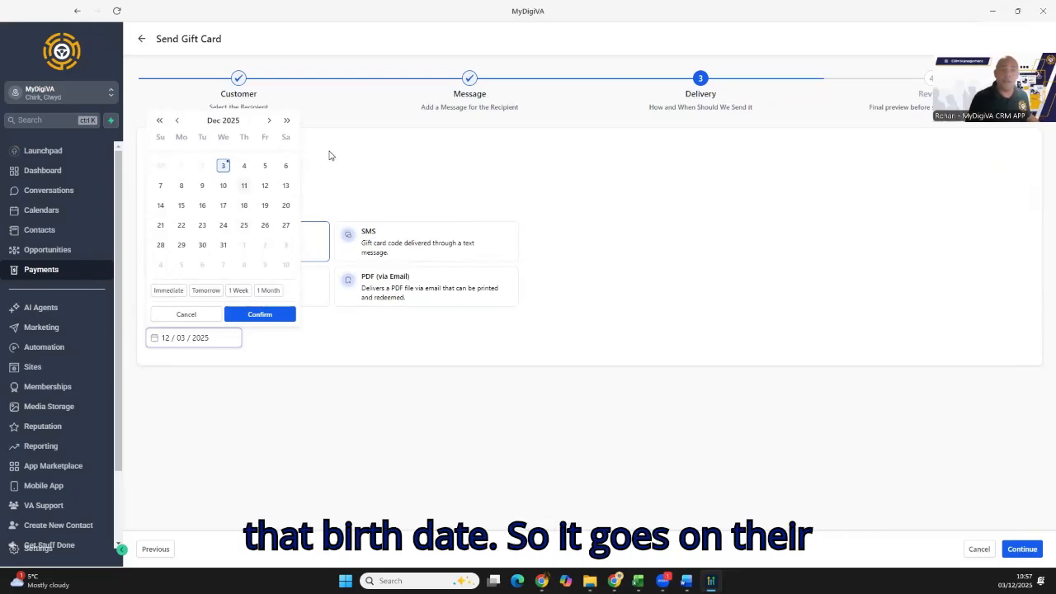
pyautogui.click(354, 175)
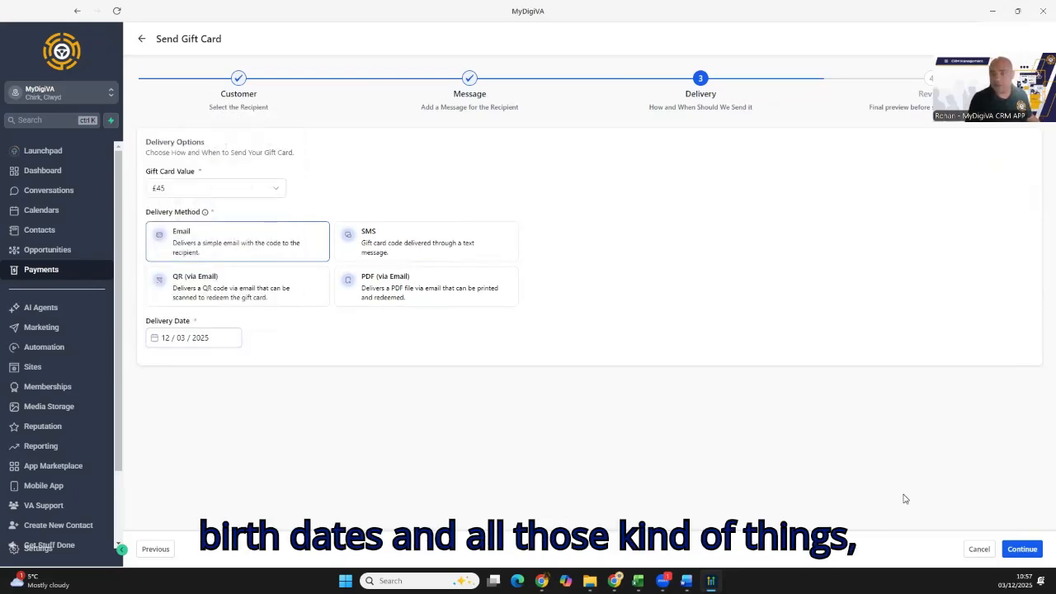
# - Review the delivery summary and the full email preview, and send the gift card
pyautogui.click(1015, 551)
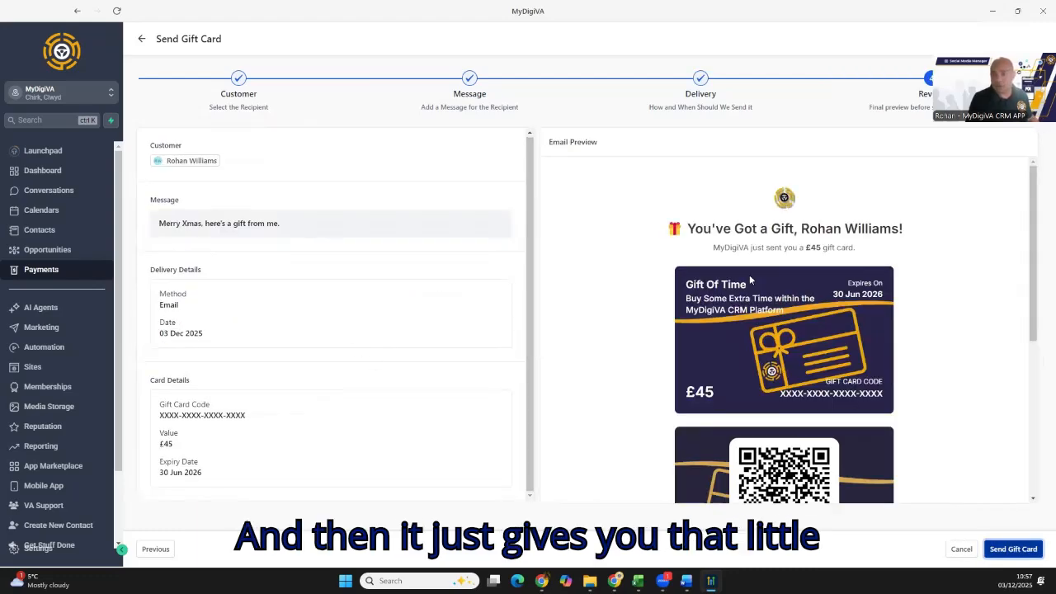
pyautogui.scroll(-4, 670, 295)
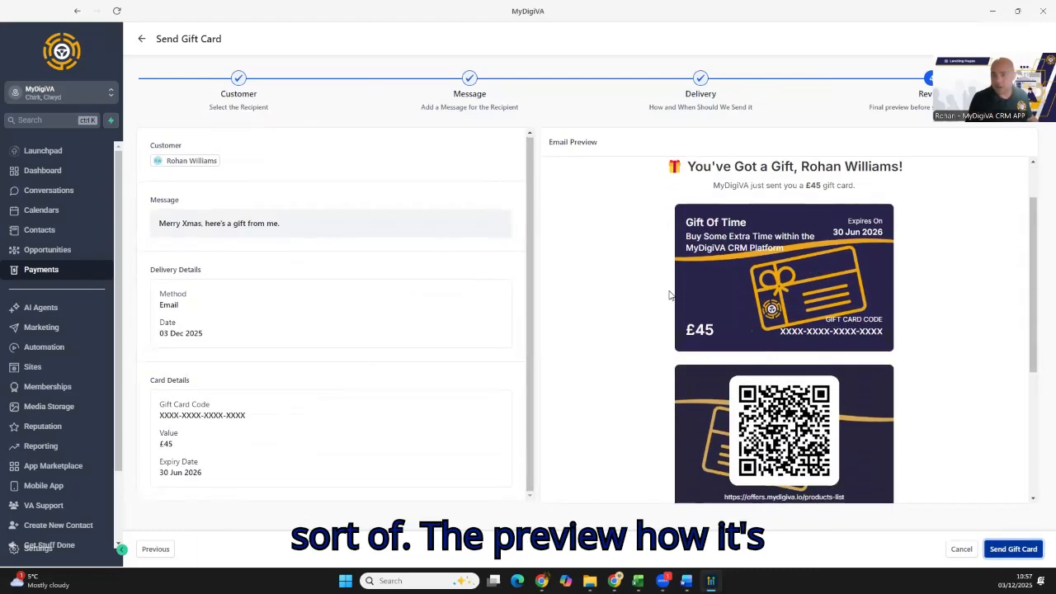
pyautogui.click(1028, 549)
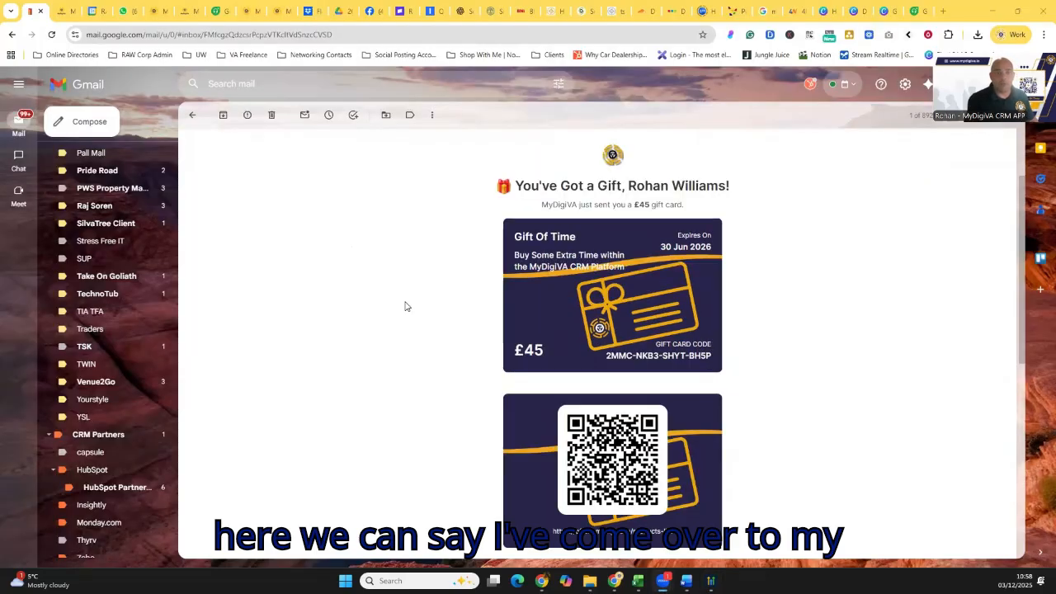
# - Read through the received gift card email in Gmail, including the card, code and message, and follow its redeem link to the store
pyautogui.scroll(3, 405, 306)
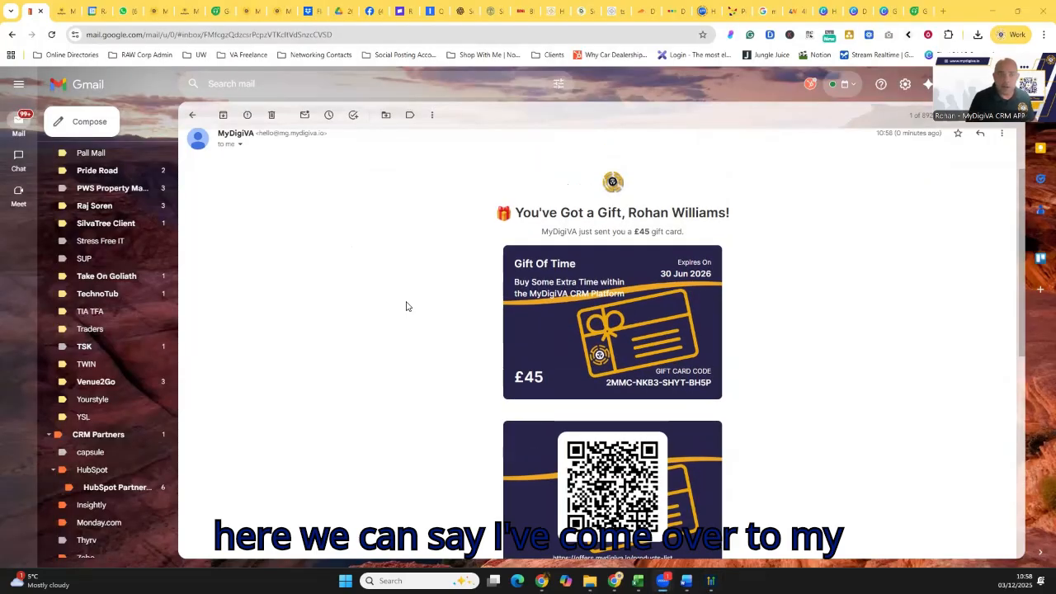
pyautogui.scroll(-2, 446, 305)
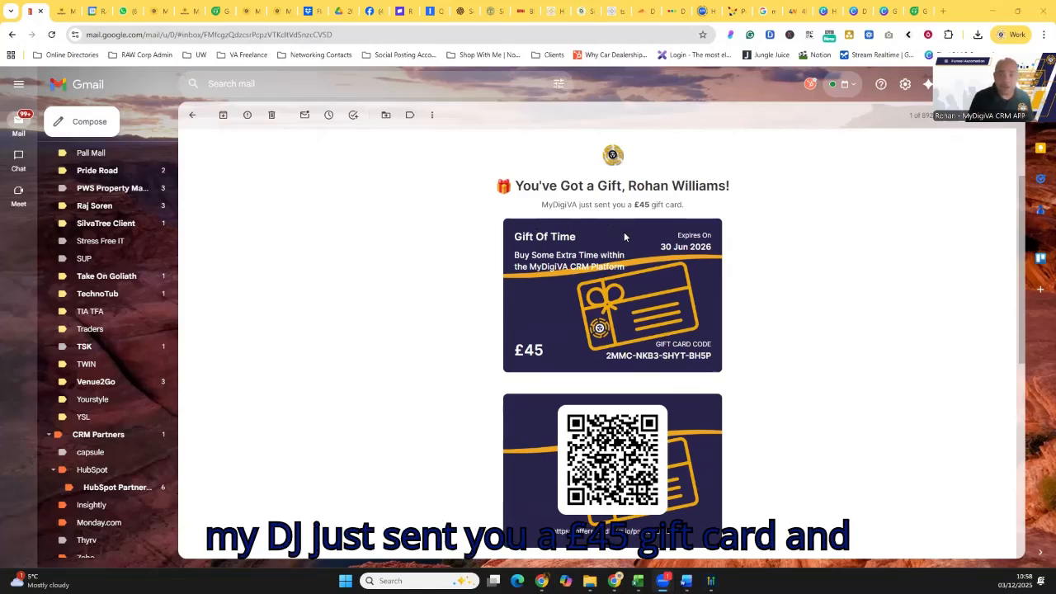
pyautogui.scroll(-2, 469, 401)
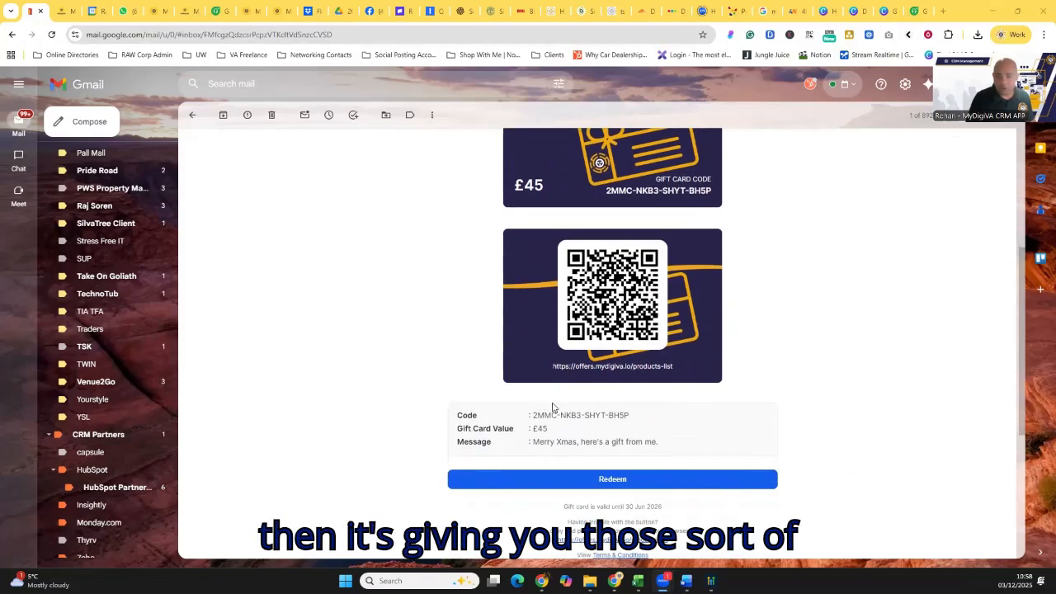
pyautogui.scroll(-2, 602, 397)
pyautogui.scroll(1, 578, 282)
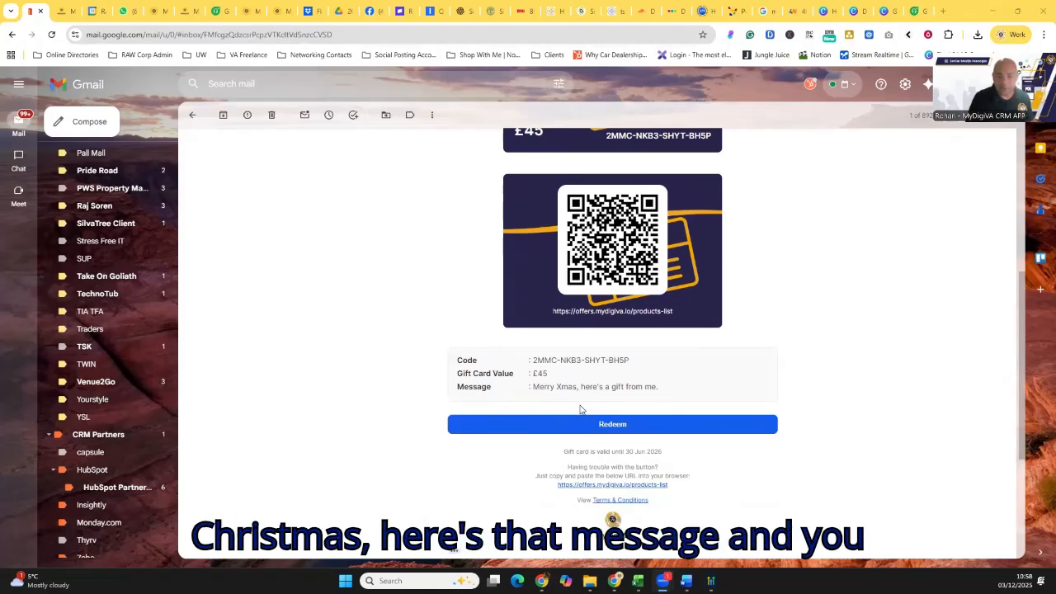
pyautogui.scroll(-1, 578, 404)
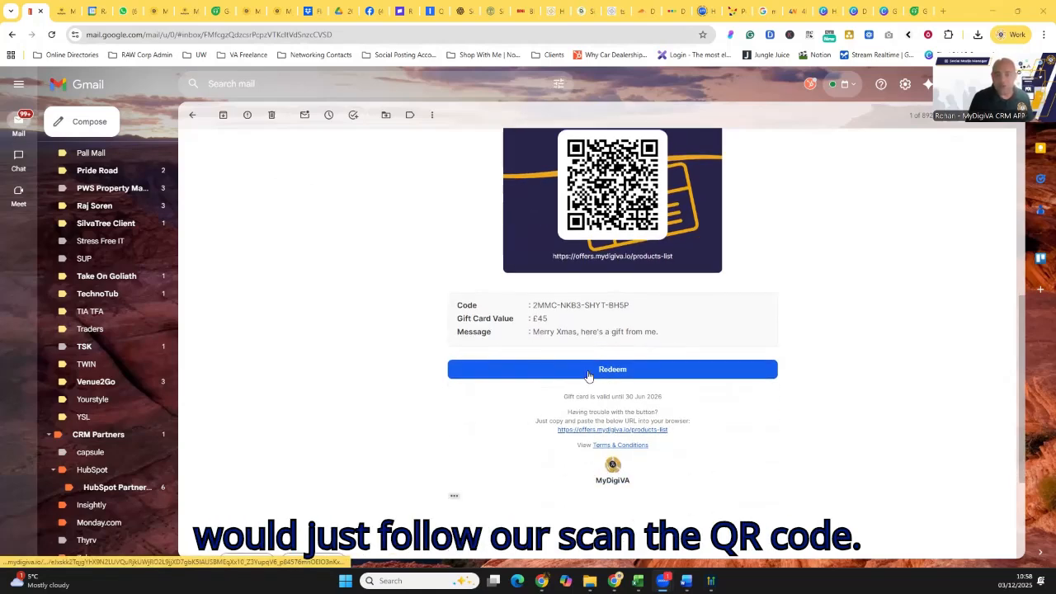
pyautogui.click(607, 372)
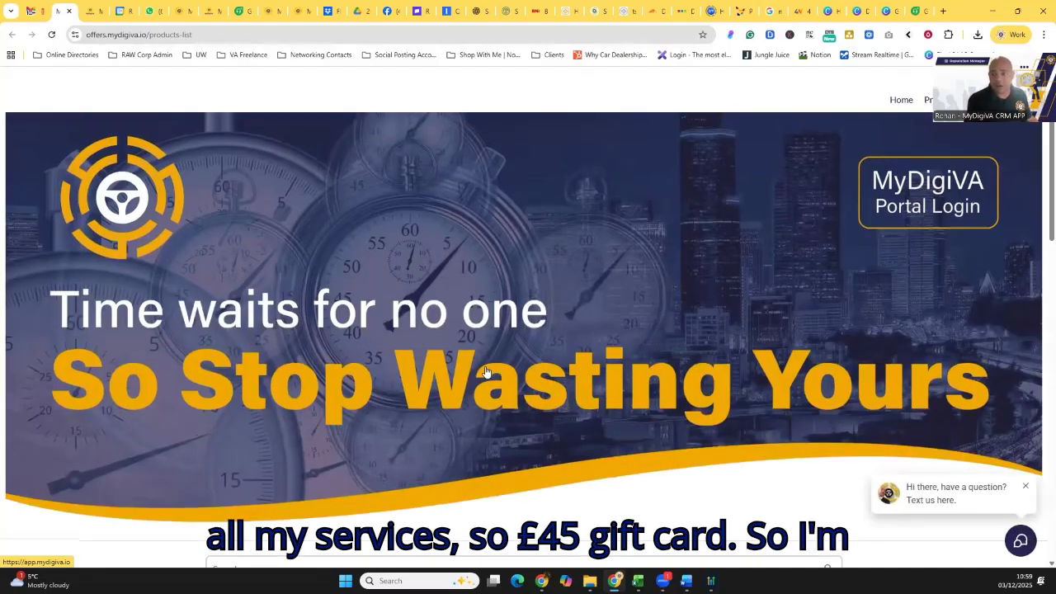
# - Browse the store's products list and open the £45 PAYG product
pyautogui.scroll(-2, 486, 372)
pyautogui.scroll(-4, 486, 373)
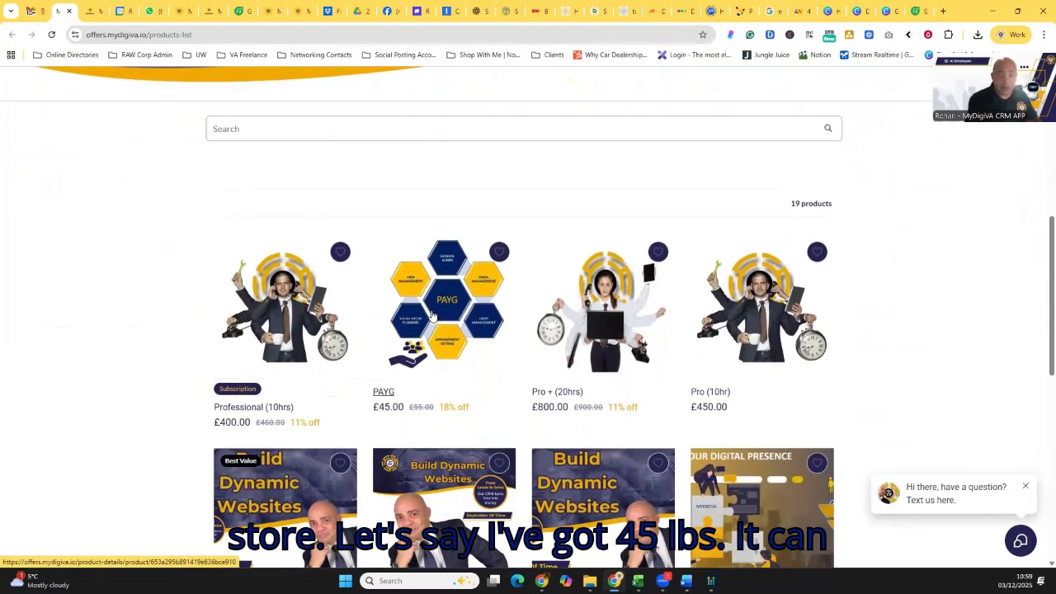
pyautogui.scroll(-1, 581, 397)
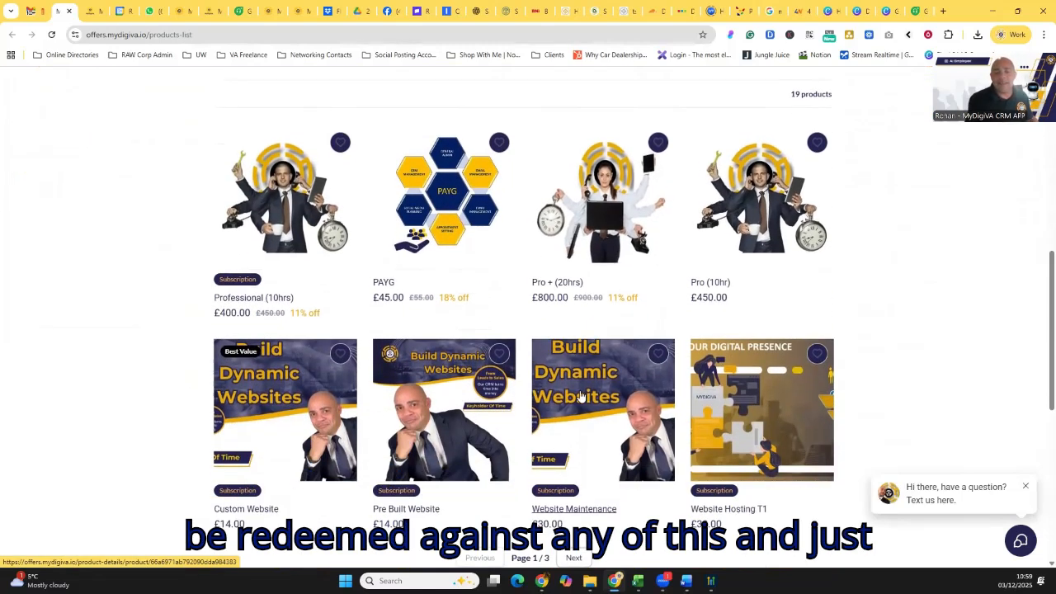
pyautogui.scroll(1, 544, 378)
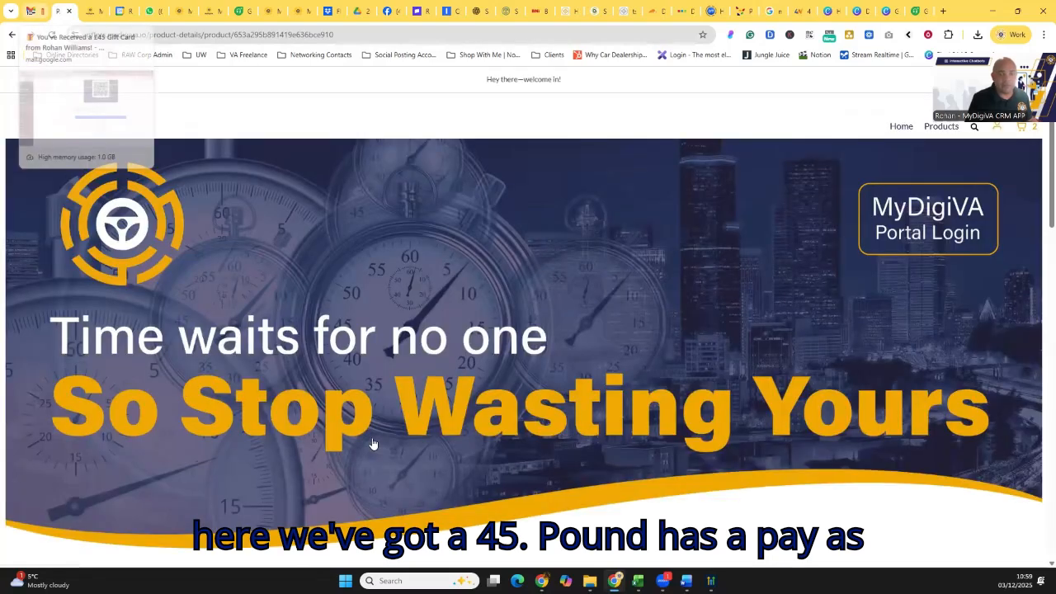
# - Copy the gift card code from the received email and go to checkout with one PAYG product
pyautogui.click(31, 11)
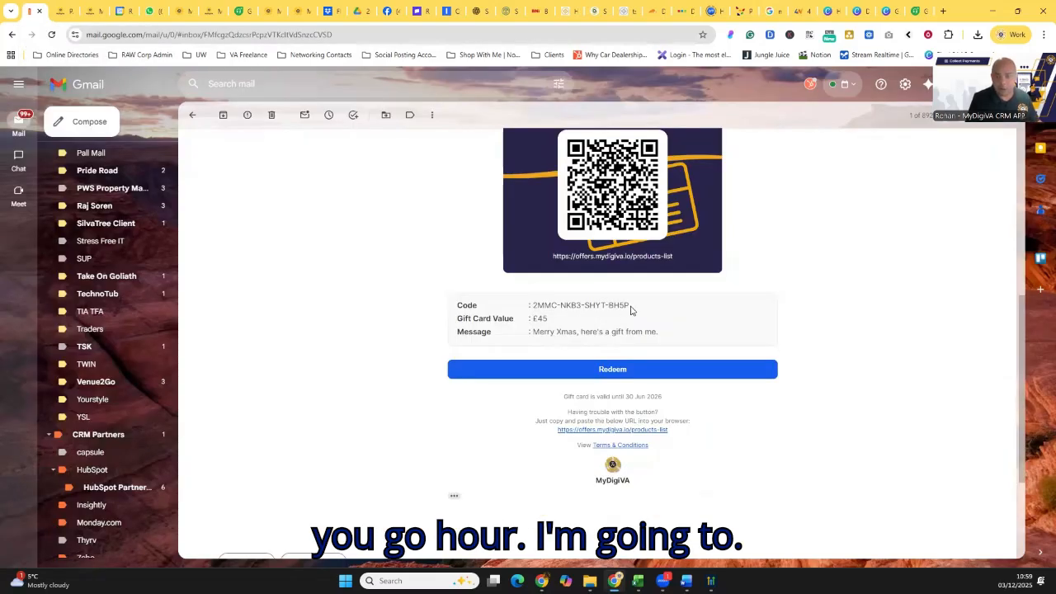
pyautogui.moveTo(631, 307); pyautogui.dragTo(534, 306)
pyautogui.hotkey('ctrl', 'c')
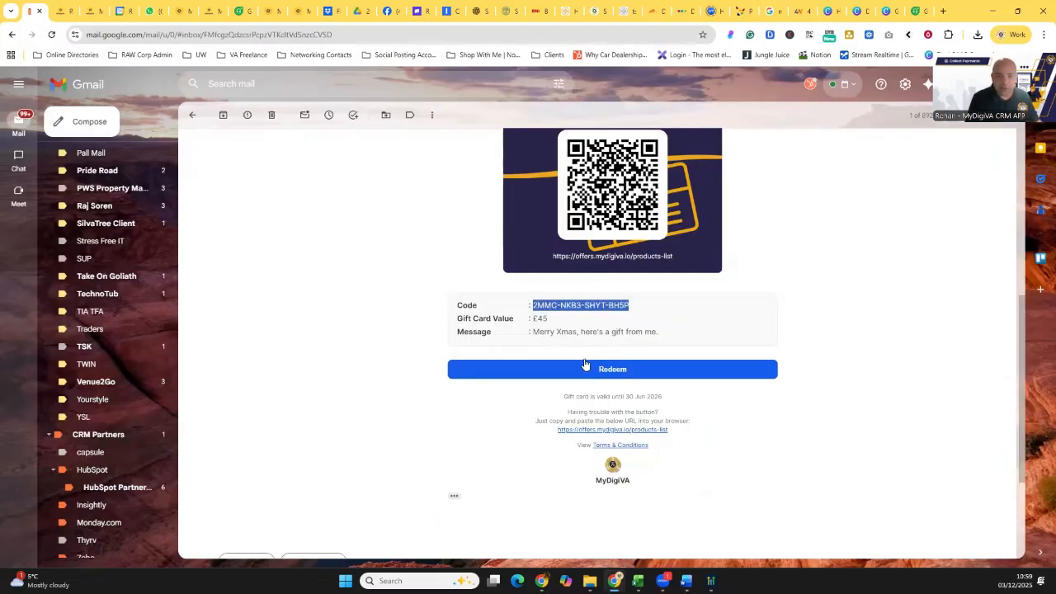
pyautogui.click(63, 11)
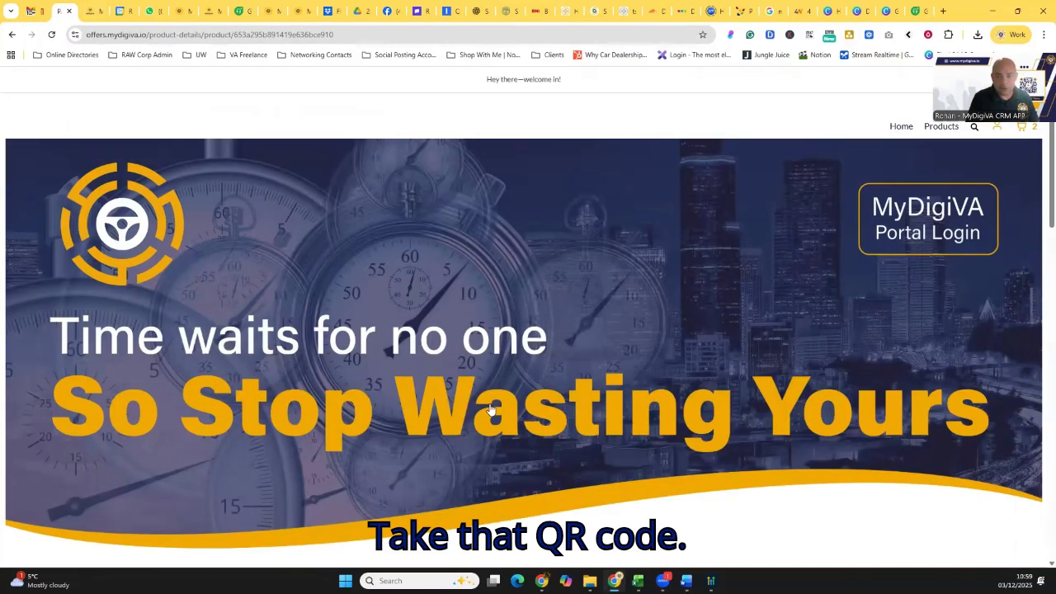
pyautogui.scroll(-5, 491, 410)
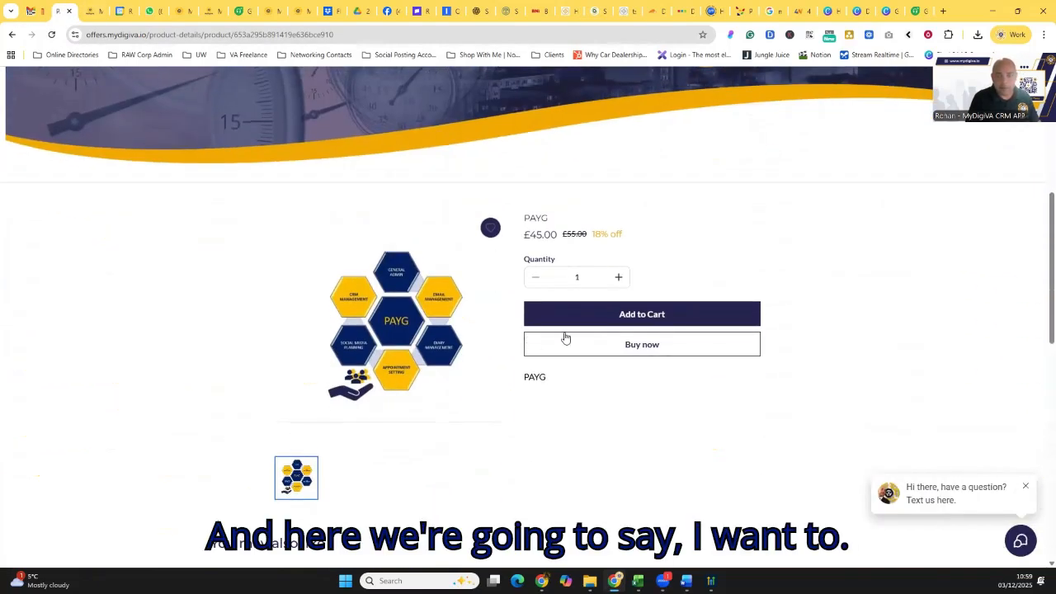
pyautogui.click(637, 348)
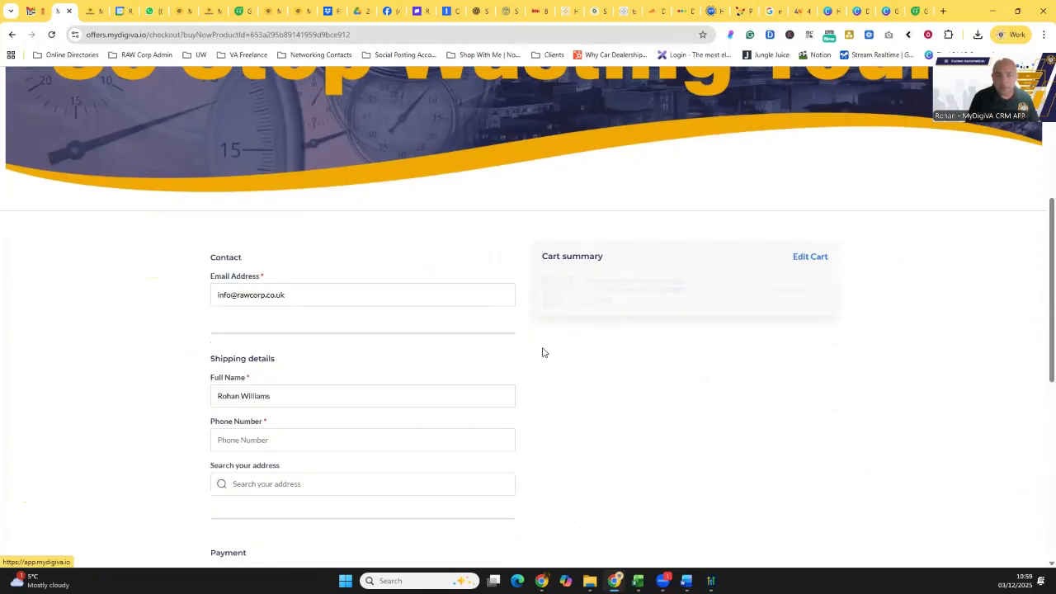
# - Paste the copied gift card code into the checkout's payment section and apply it to the PAYG order
pyautogui.scroll(-2, 388, 332)
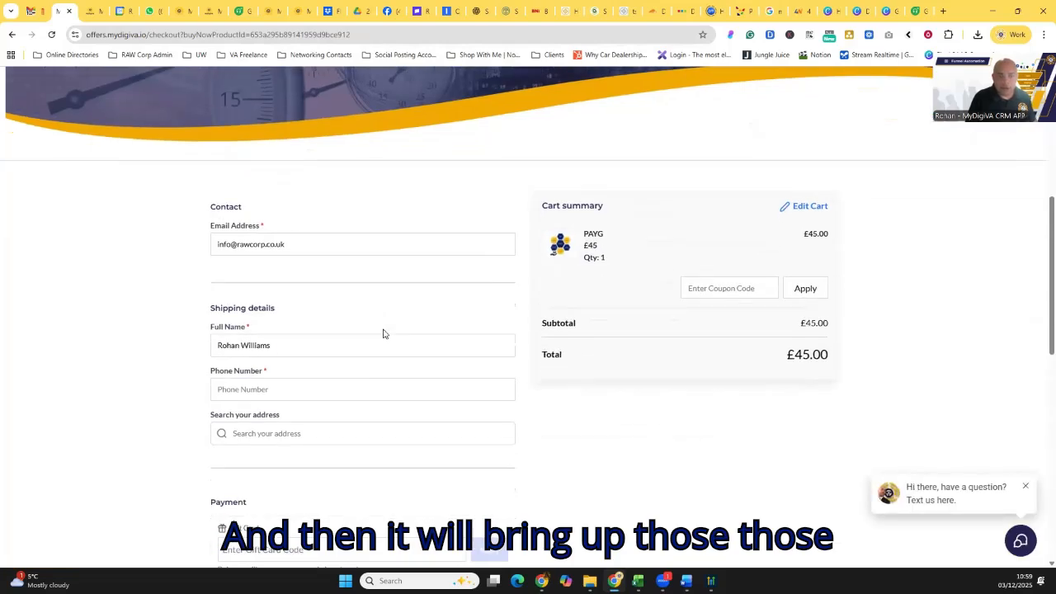
pyautogui.scroll(-1, 382, 330)
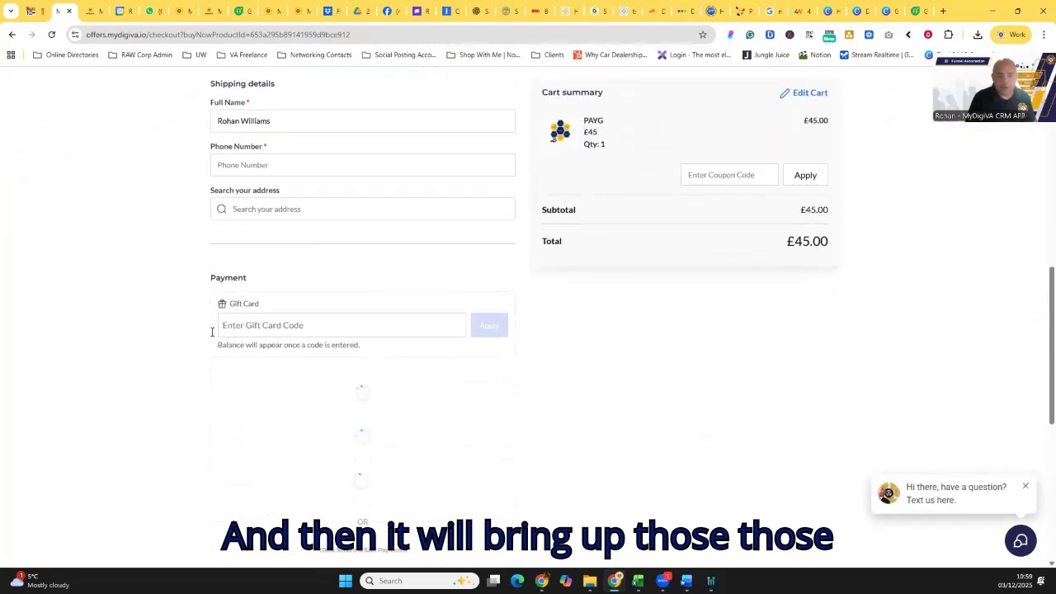
pyautogui.click(295, 327)
pyautogui.hotkey('ctrl', 'v')
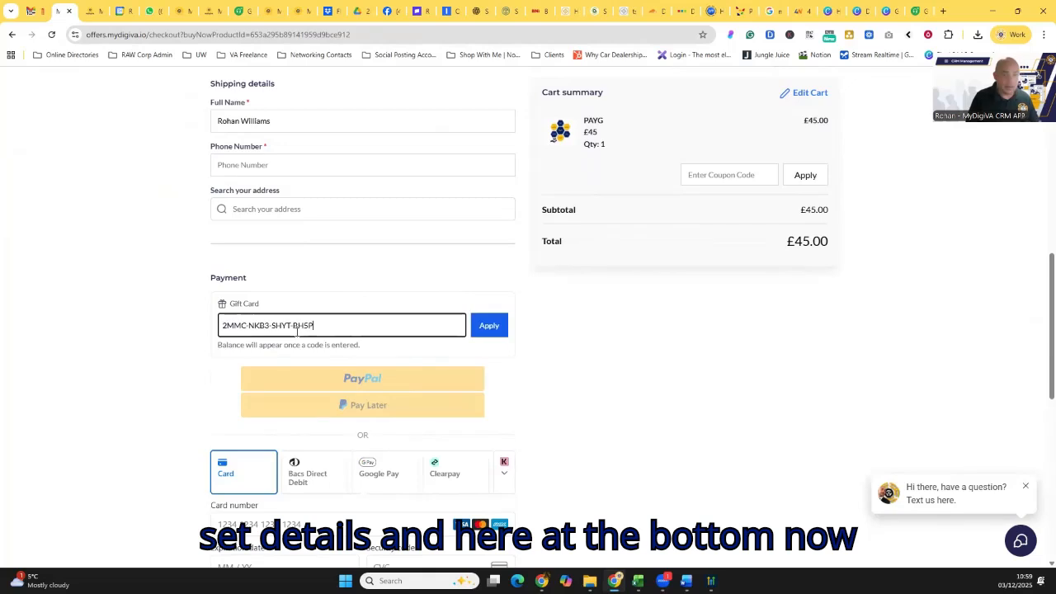
pyautogui.click(489, 328)
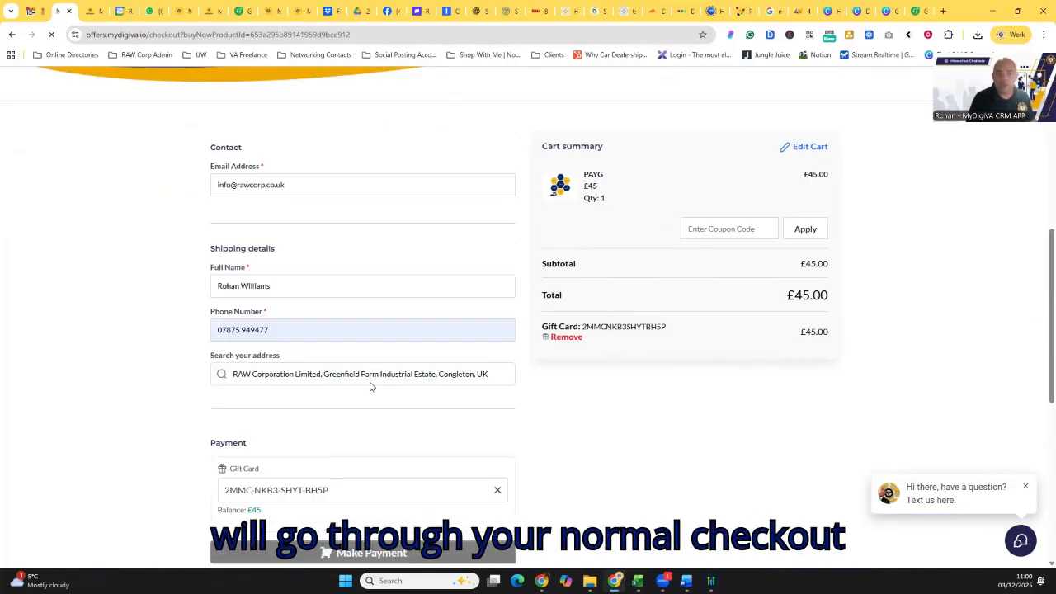
# - Examine the placed order's items and shipping details on the store's thank-you page
pyautogui.scroll(-4, 251, 323)
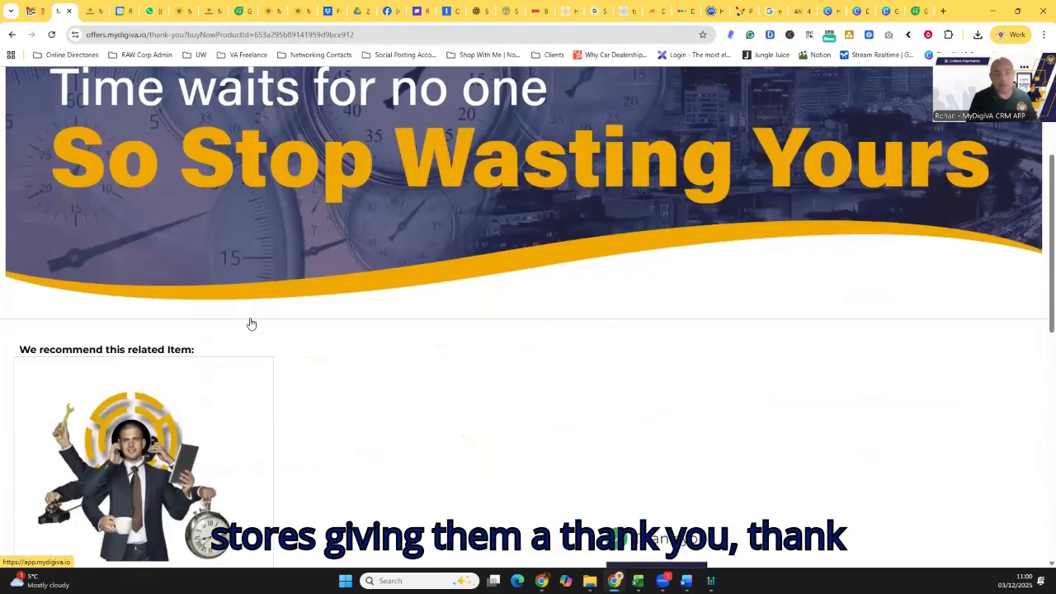
pyautogui.scroll(-3, 251, 323)
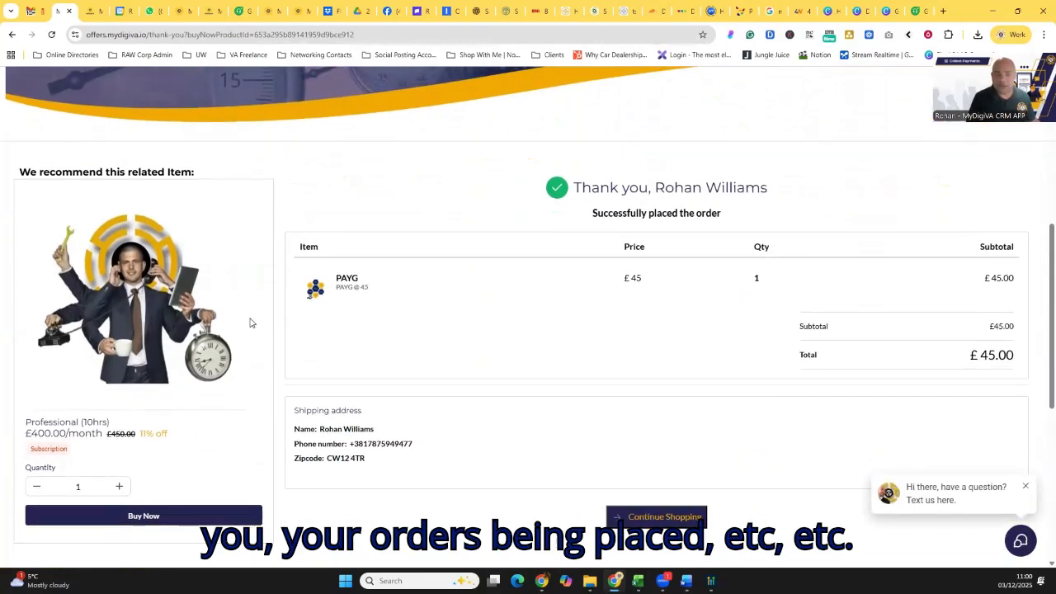
pyautogui.scroll(3, 251, 323)
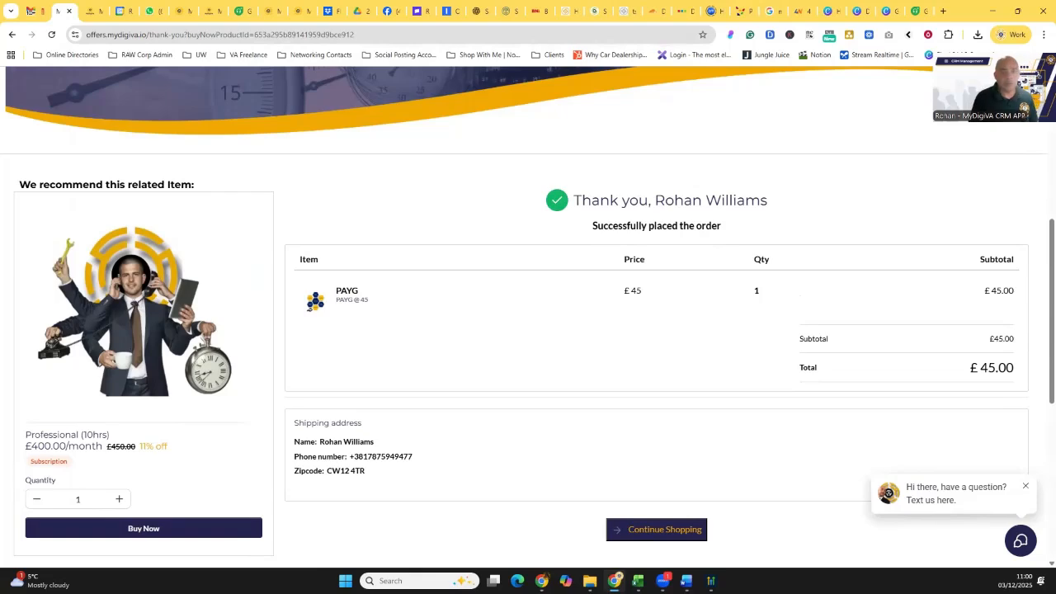
# - Switch to MyDigiVA, open the selling options of the Gift Of Time card and copy its embed code
pyautogui.hotkey('alt', 'Tab')
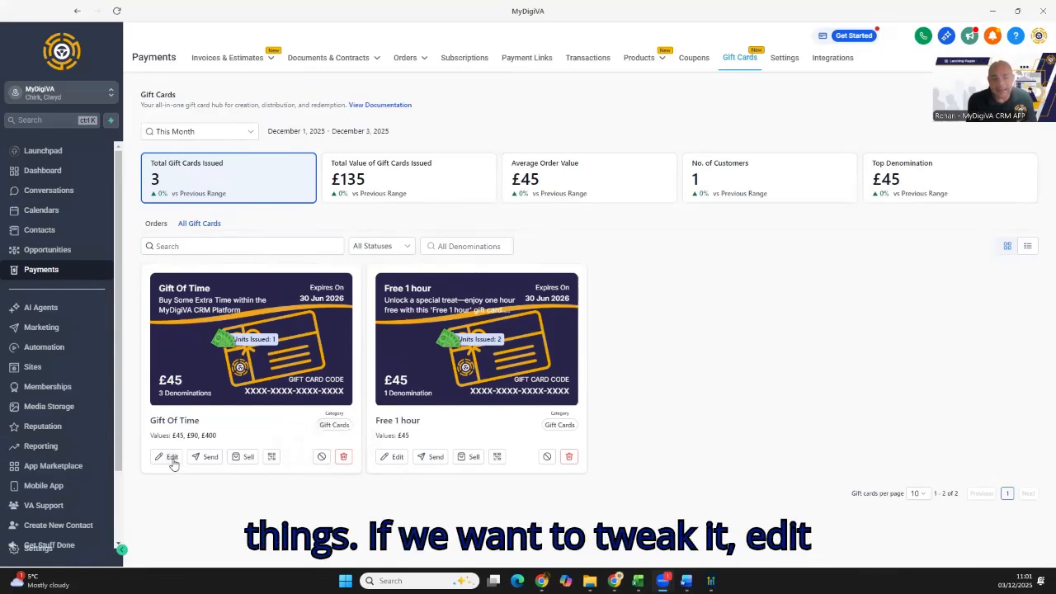
pyautogui.click(242, 457)
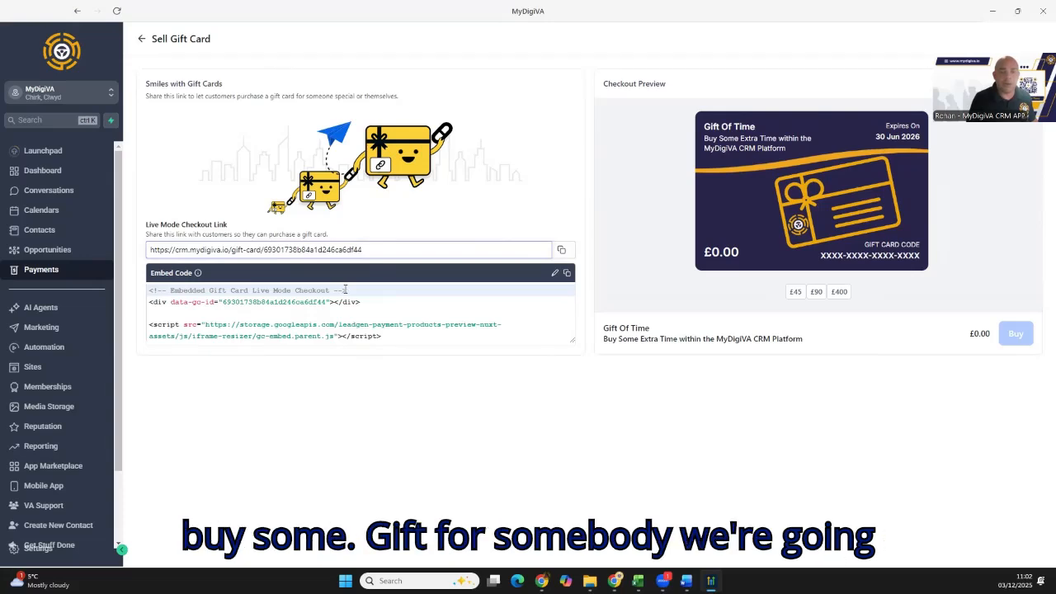
pyautogui.click(567, 273)
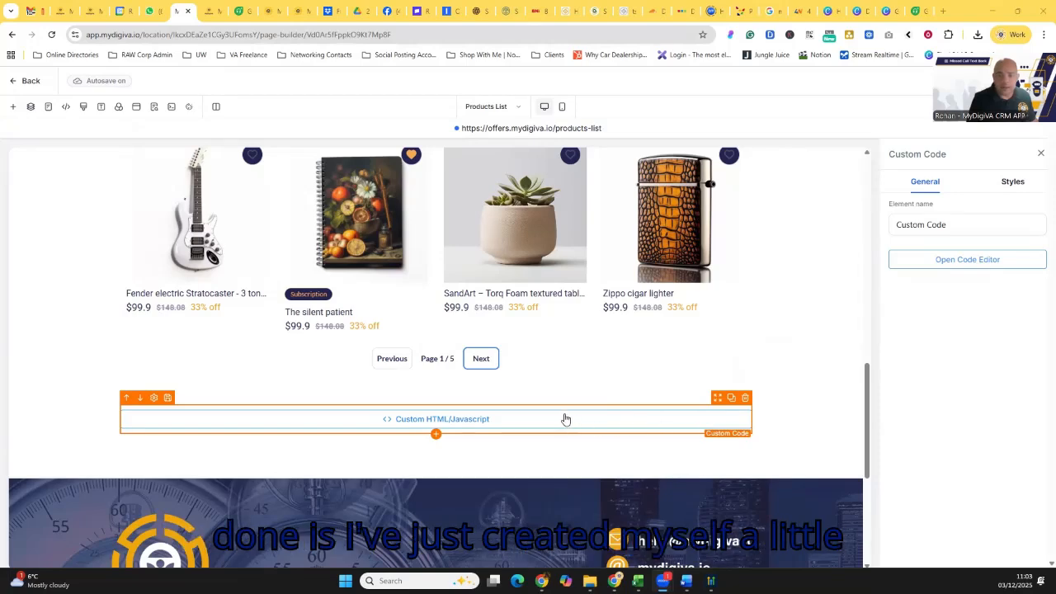
pyautogui.click(436, 436)
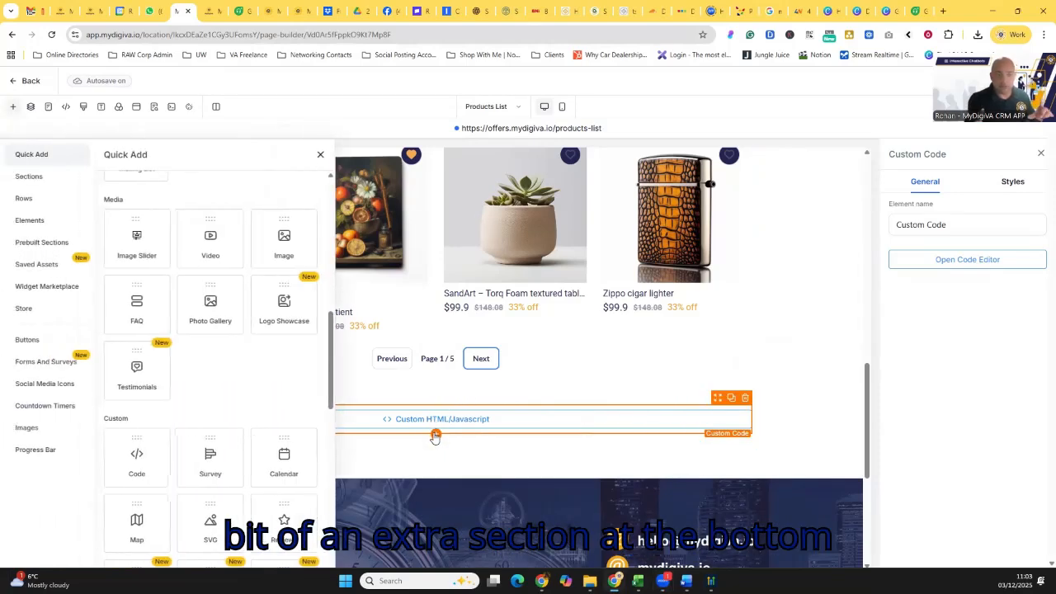
pyautogui.scroll(-1, 137, 399)
pyautogui.moveTo(138, 398); pyautogui.dragTo(464, 440)
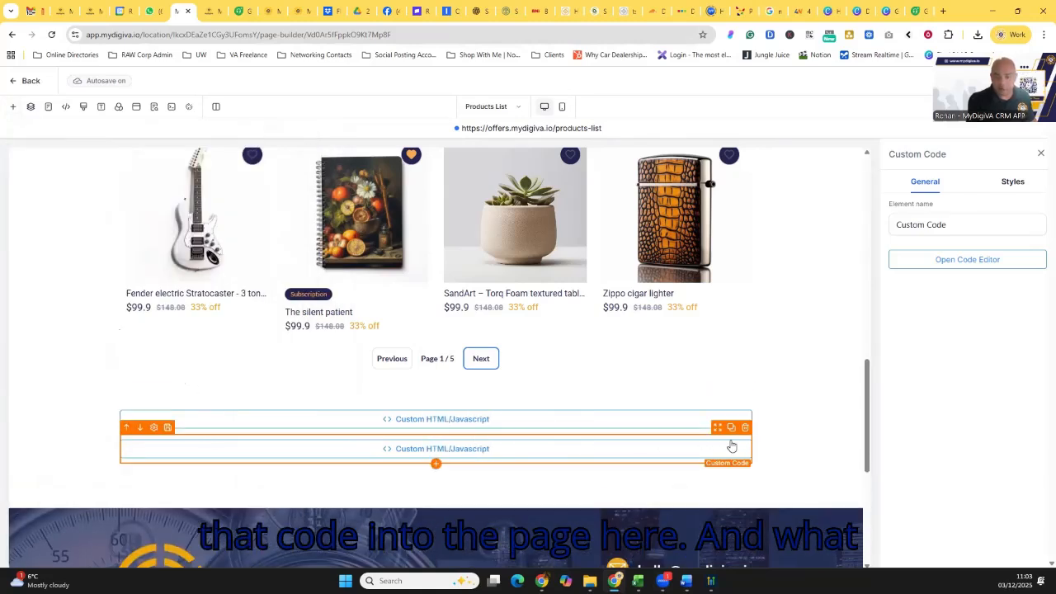
pyautogui.click(745, 427)
# - Replace the code in the Custom HTML/Javascript element below the product list with the copied gift card embed code and save it
pyautogui.click(506, 424)
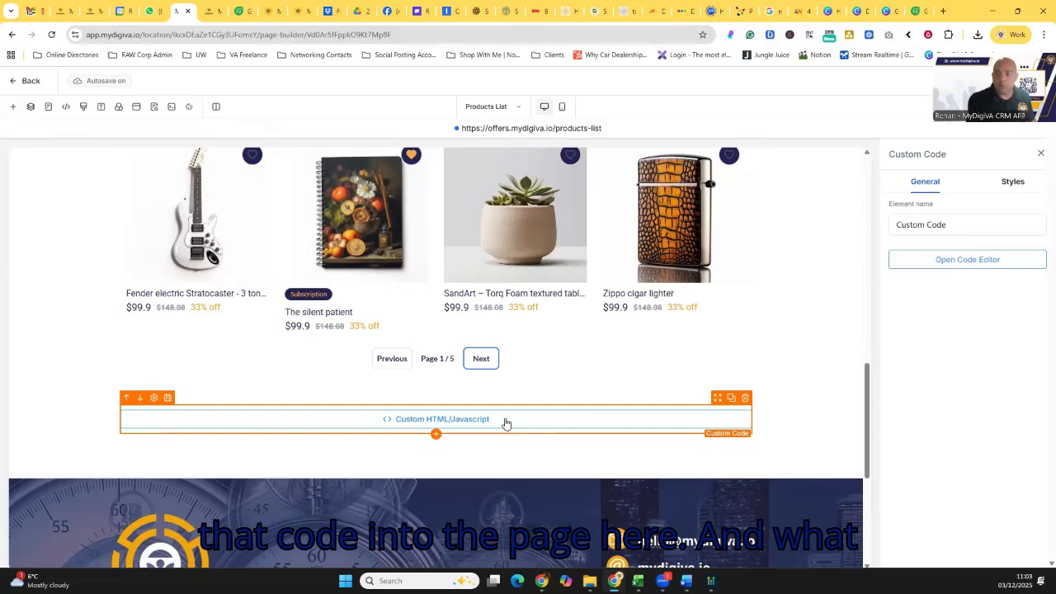
pyautogui.click(937, 264)
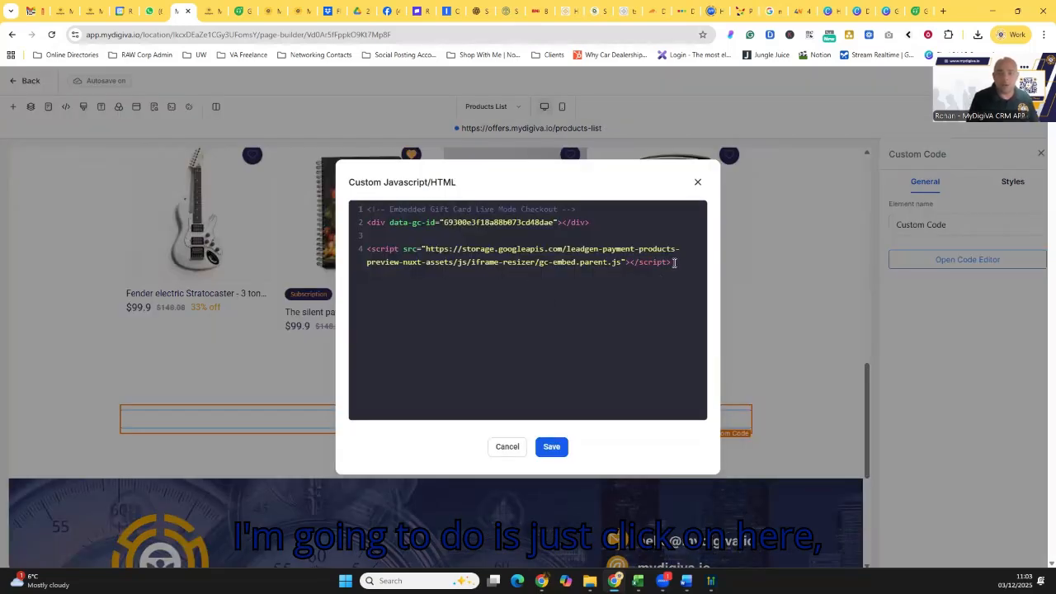
pyautogui.hotkey('ctrl', 'a')
pyautogui.hotkey('ctrl', 'v')
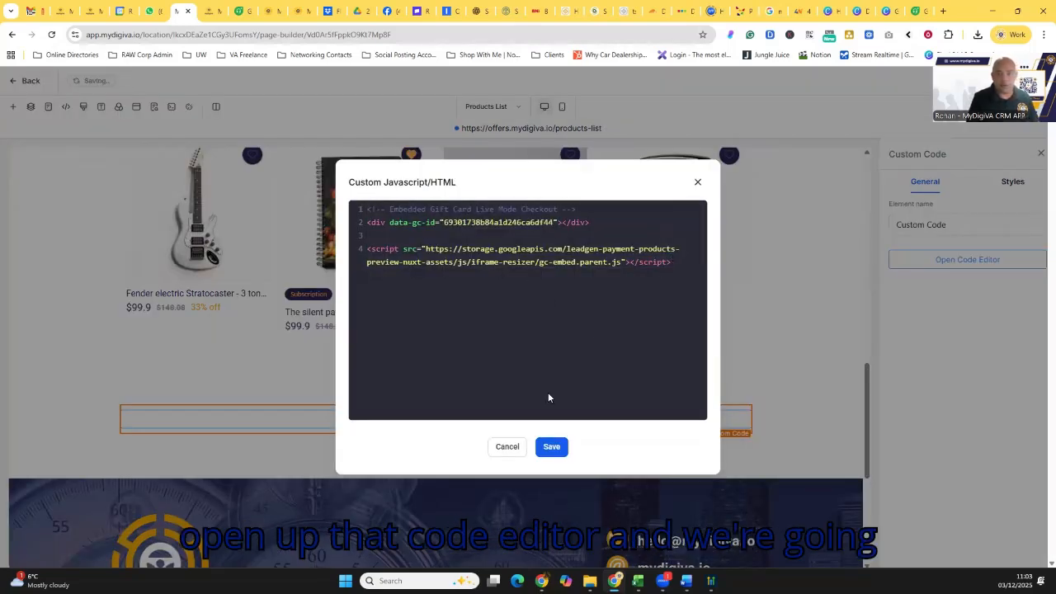
pyautogui.click(552, 447)
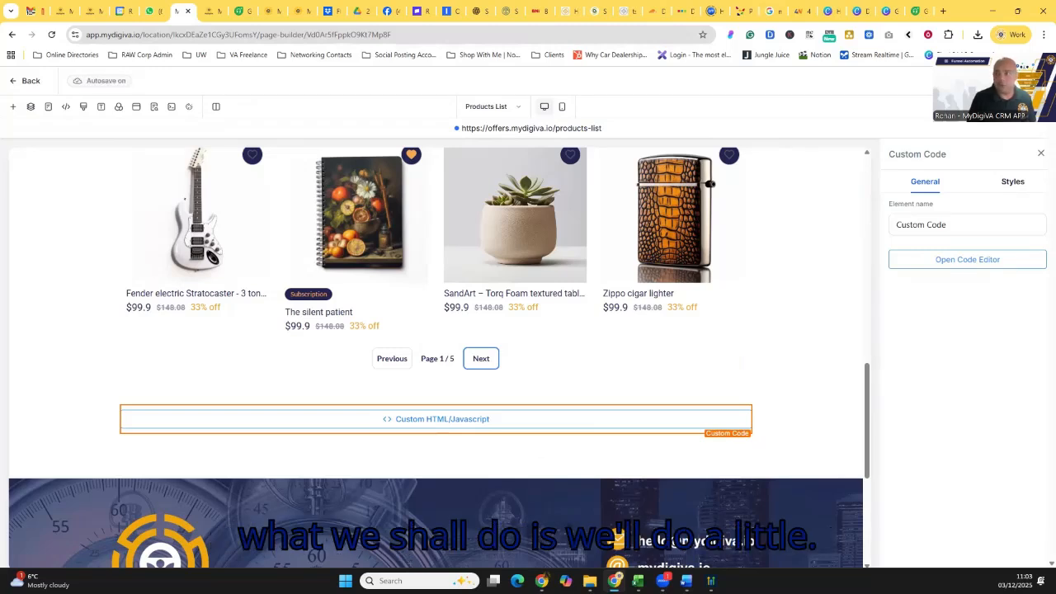
# - Preview the Products List page and examine the embedded Gift Of Time checkout with its selectable card values
pyautogui.click(949, 81)
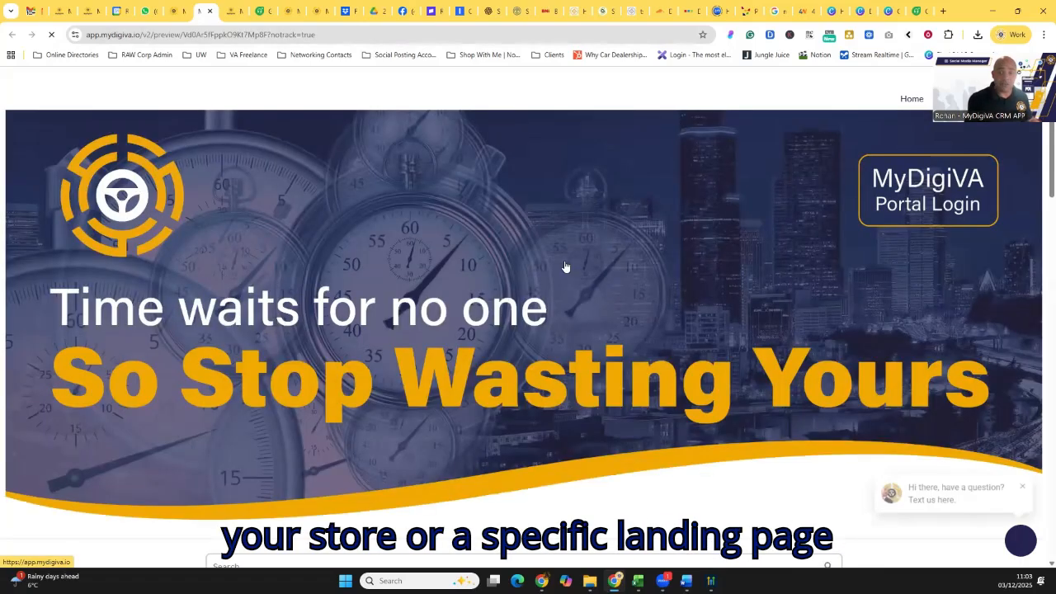
pyautogui.scroll(-2, 509, 342)
pyautogui.scroll(-10, 510, 348)
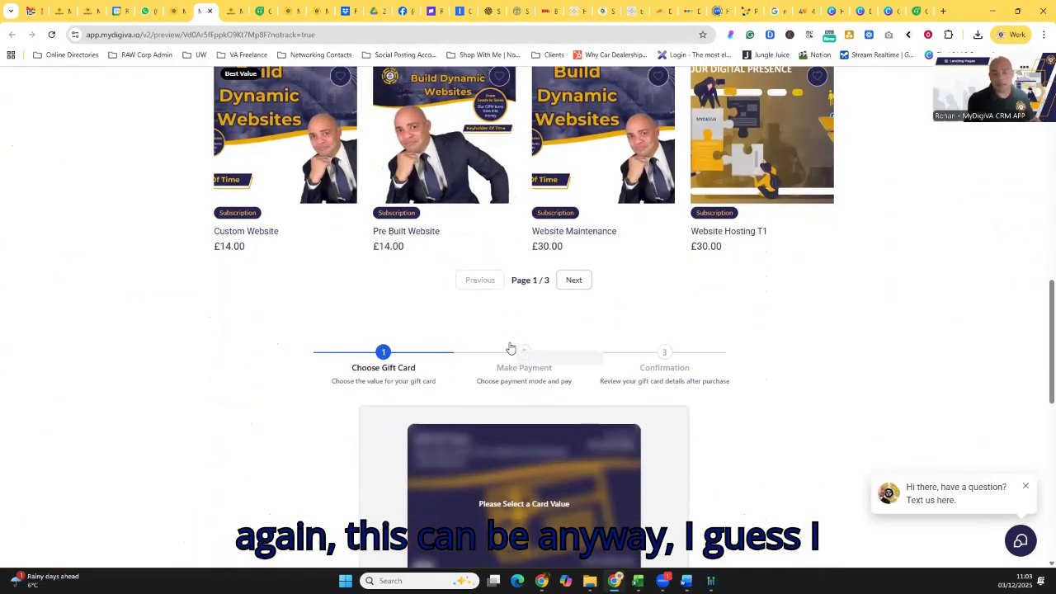
pyautogui.scroll(-2, 423, 184)
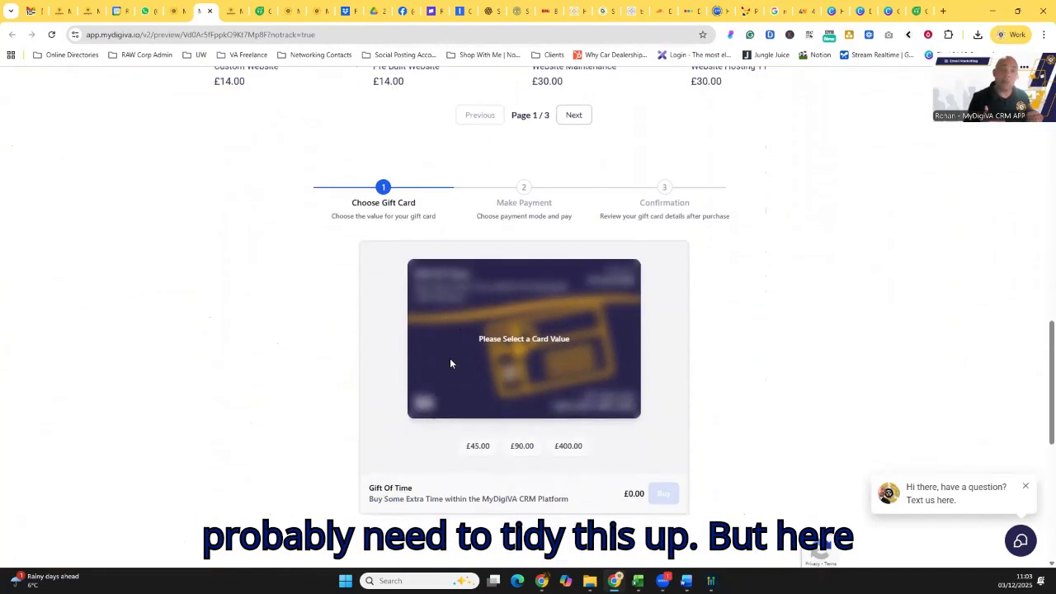
pyautogui.scroll(-1, 454, 309)
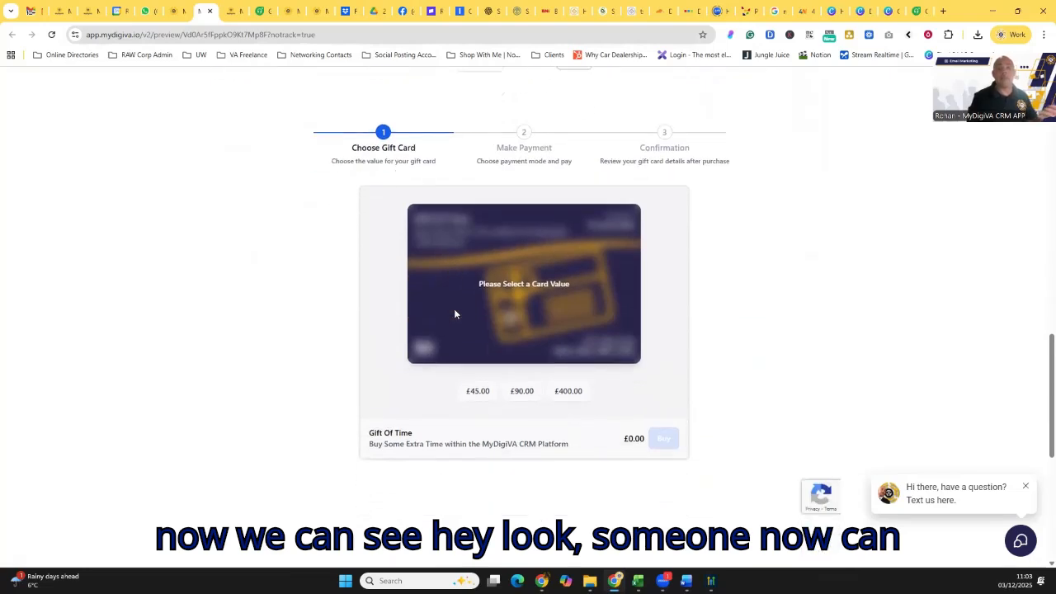
pyautogui.scroll(1, 439, 298)
pyautogui.scroll(-1, 425, 260)
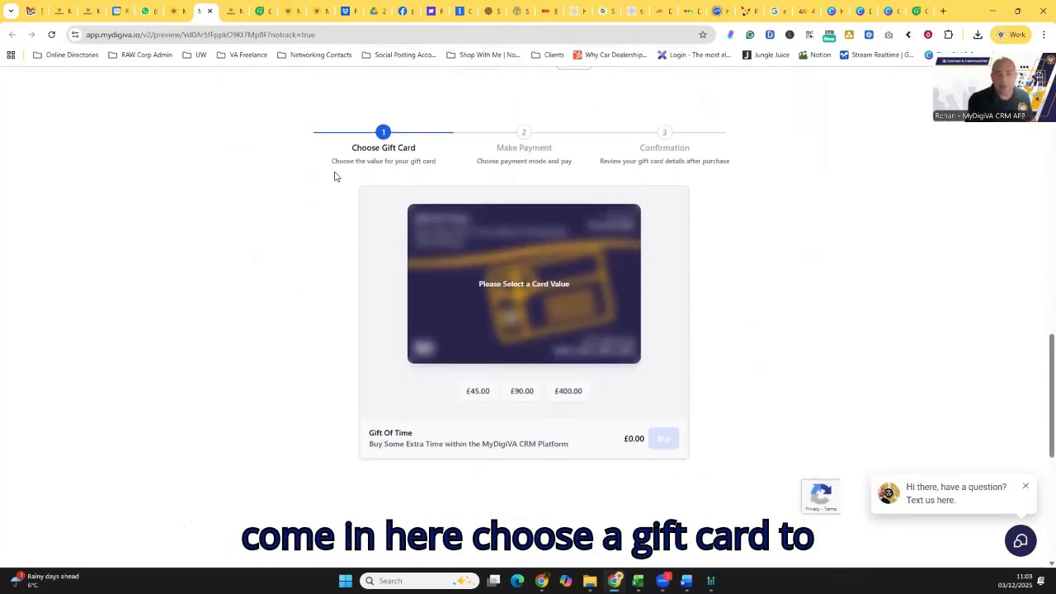
# - Preview the £90.00 and £400.00 card designs in the embedded Gift Of Time checkout and leave the £45.00 value selected
pyautogui.click(478, 397)
pyautogui.click(522, 392)
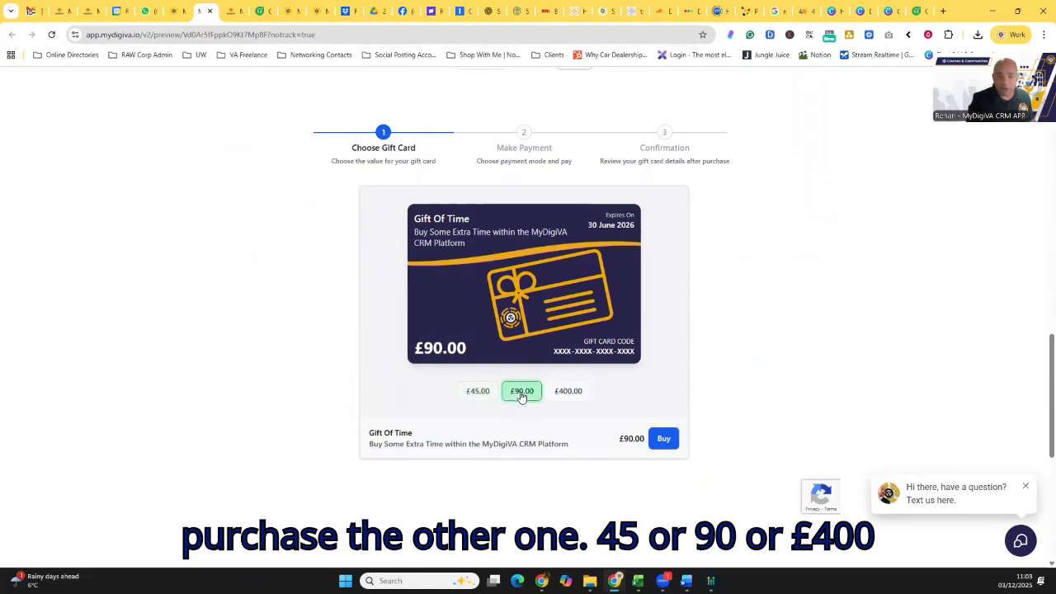
pyautogui.click(568, 392)
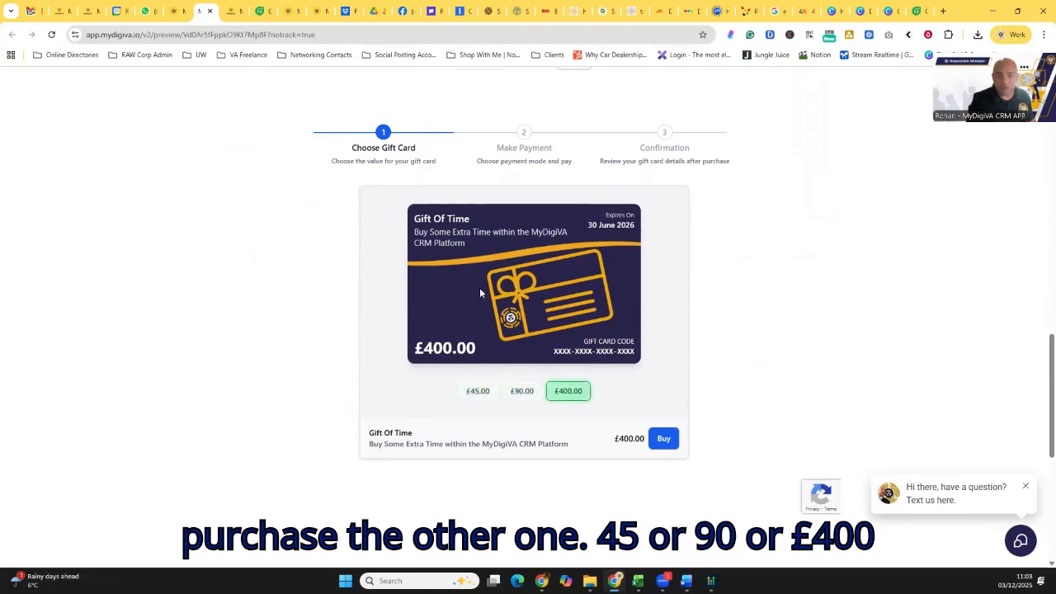
pyautogui.click(515, 395)
pyautogui.click(479, 395)
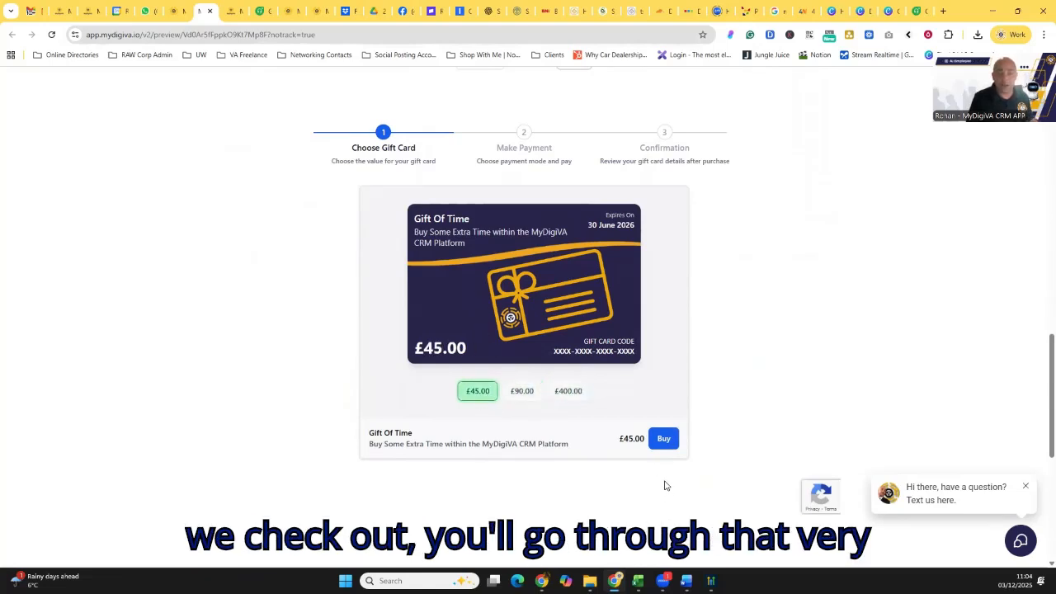
# - Proceed to buy the £45.00 card and examine the payment form's recipient, delivery date, message and PayPal options
pyautogui.click(664, 439)
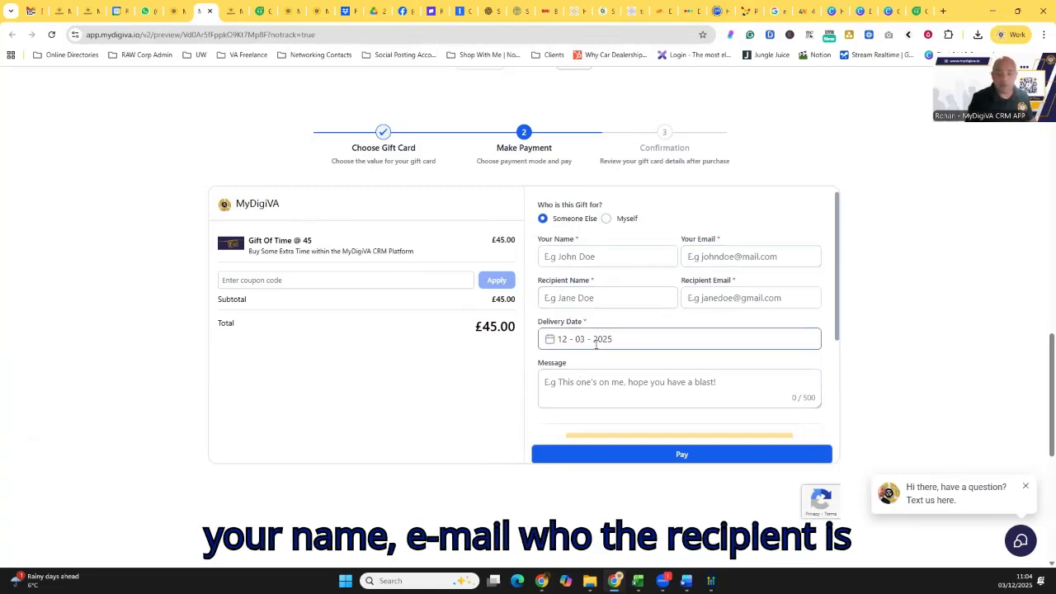
pyautogui.scroll(-1, 586, 344)
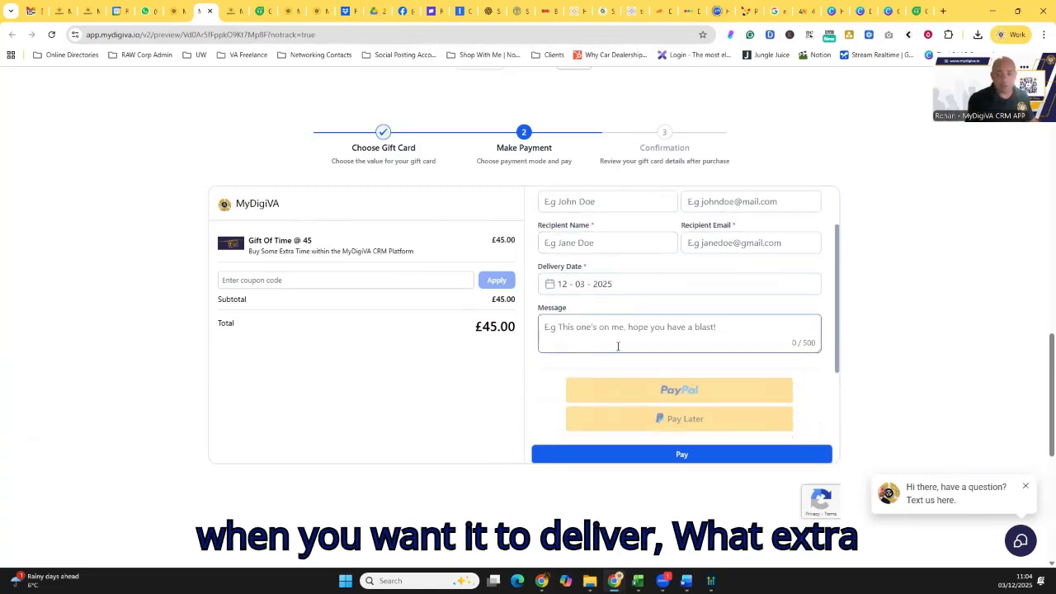
pyautogui.scroll(-2, 618, 346)
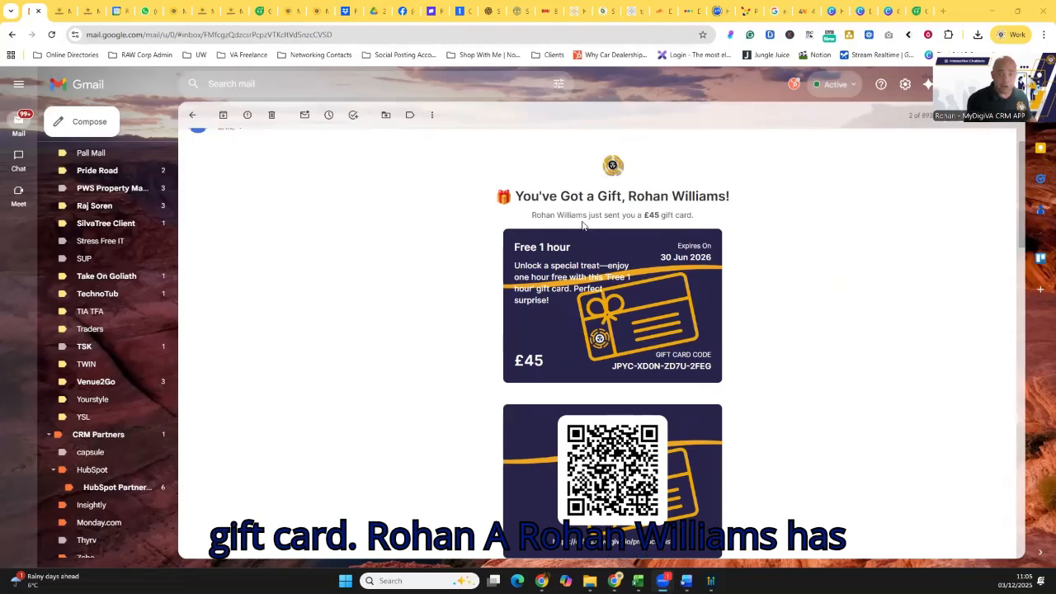
# - Switch to Gmail and examine the received £45 gift card email down to its QR code, card details and redemption link
pyautogui.scroll(-2, 619, 237)
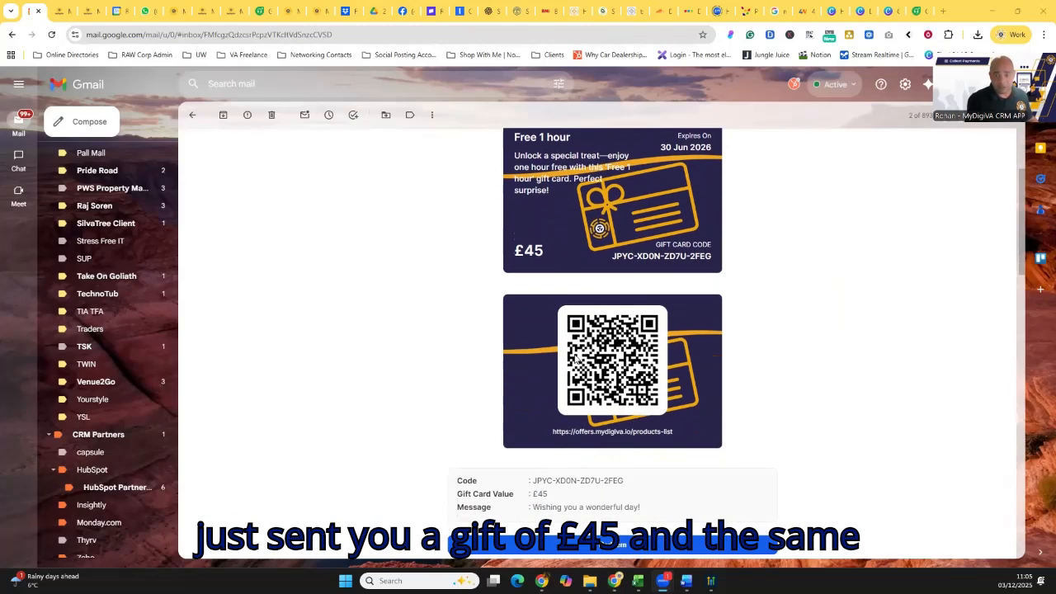
pyautogui.scroll(-1, 575, 361)
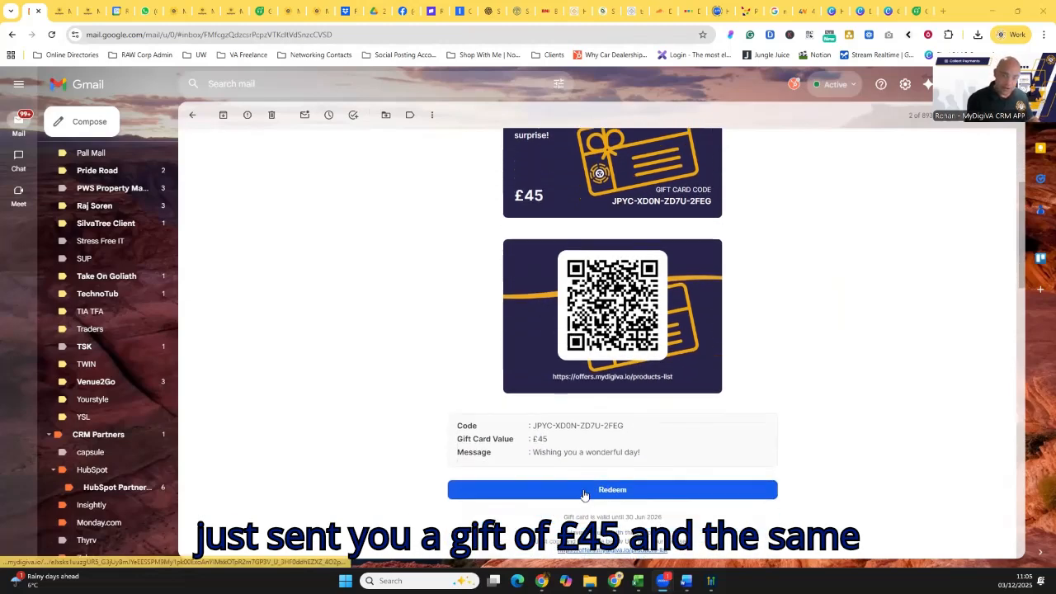